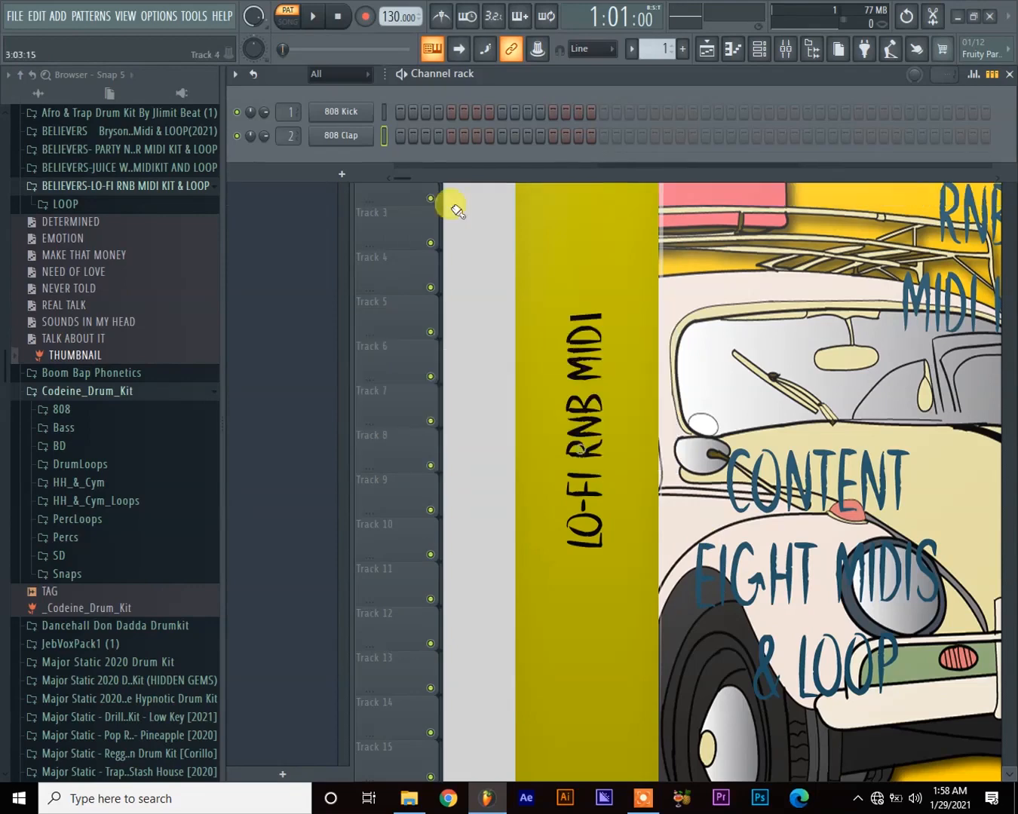
Delete the 808 Clap and 808 Kick channels from the channel rack
{"action": "right_click", "coordinate": [356, 138]}
{"action": "left_click", "coordinate": [458, 302]}
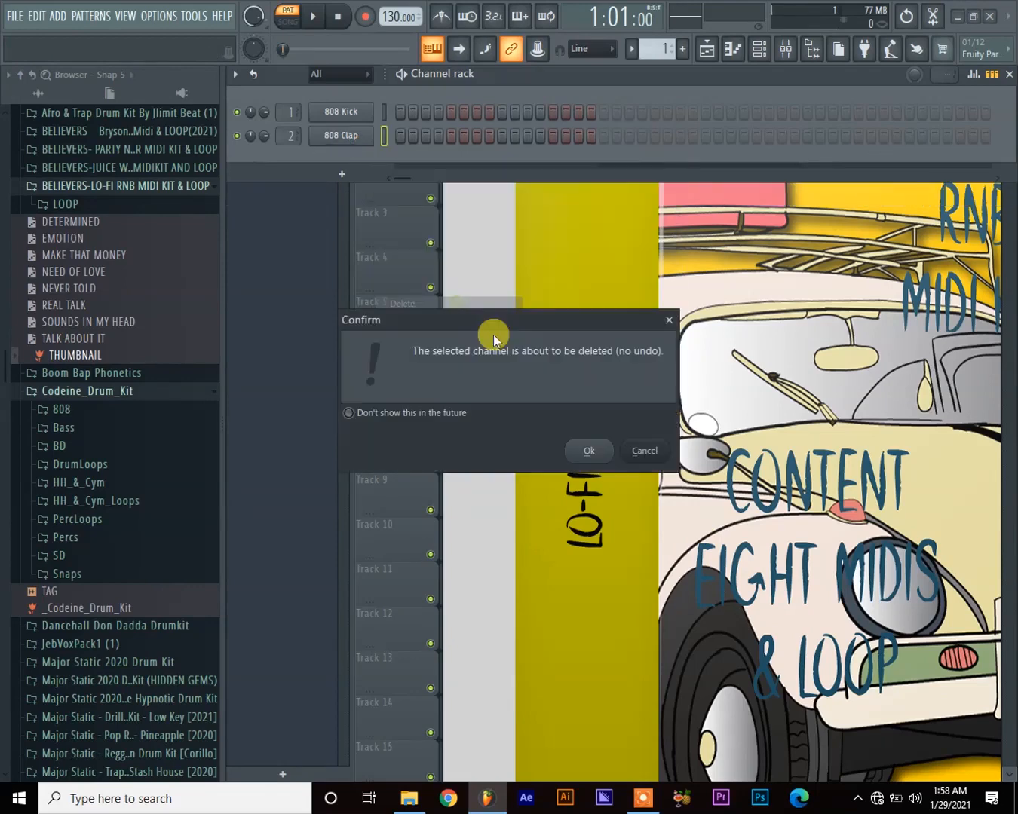
{"action": "left_click", "coordinate": [600, 450]}
{"action": "right_click", "coordinate": [357, 118]}
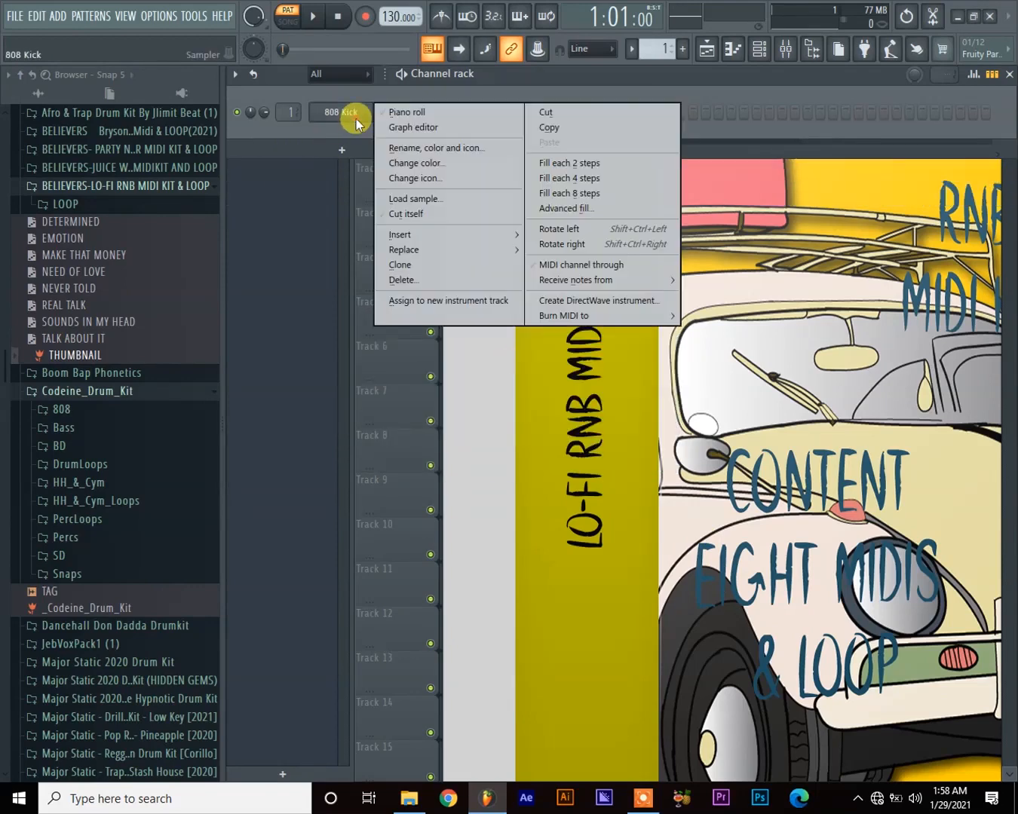
{"action": "left_click", "coordinate": [415, 279]}
{"action": "left_click", "coordinate": [595, 453]}
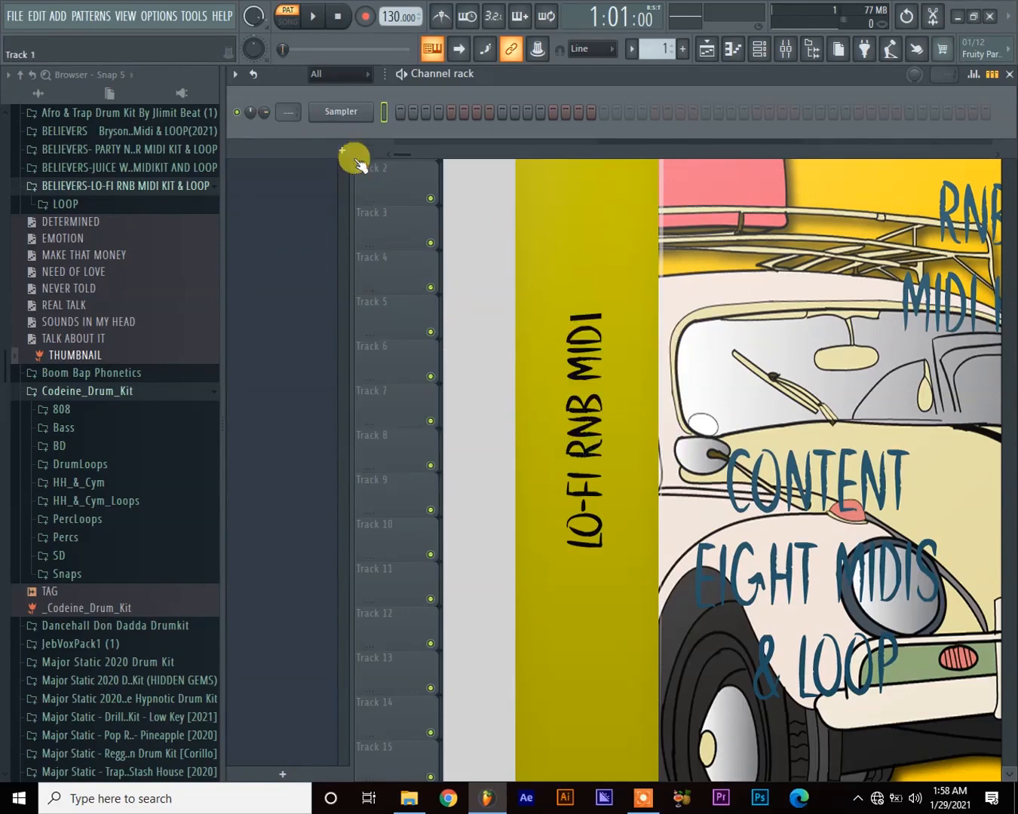
Add a reFX Nexus instrument channel and delete the empty Sampler channel from the channel rack
{"action": "left_click", "coordinate": [345, 153]}
{"action": "left_click", "coordinate": [519, 468]}
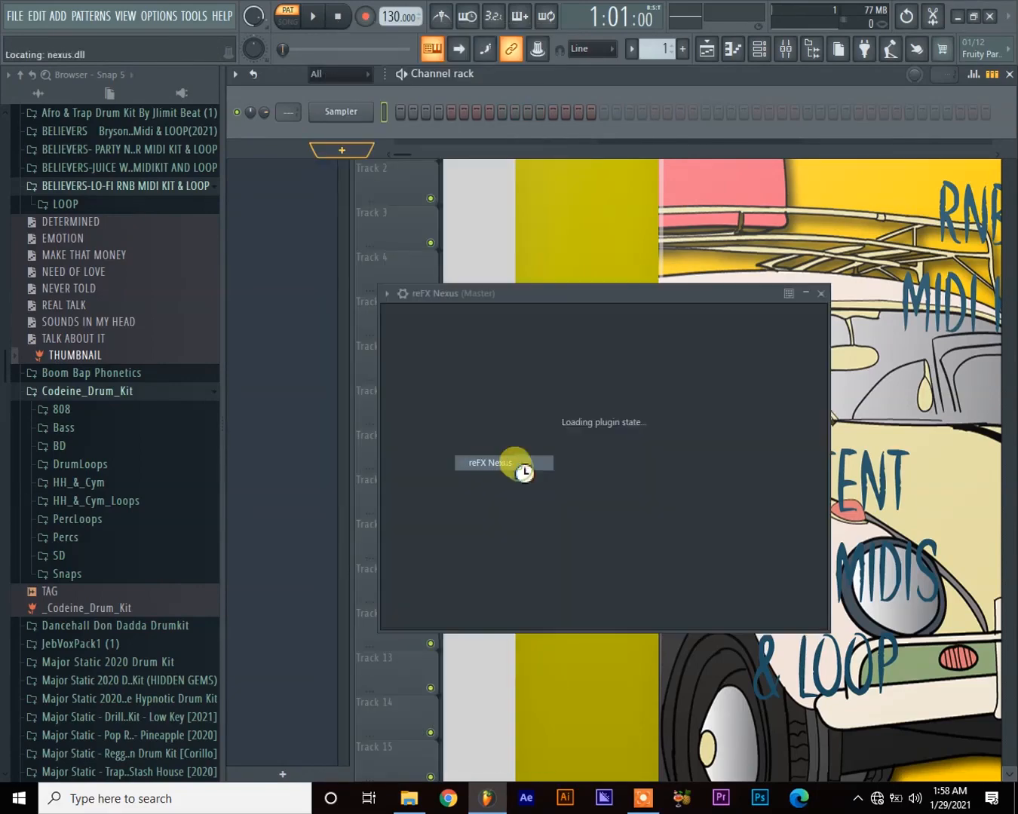
{"action": "left_click_drag", "start_coordinate": [641, 297], "coordinate": [530, 184]}
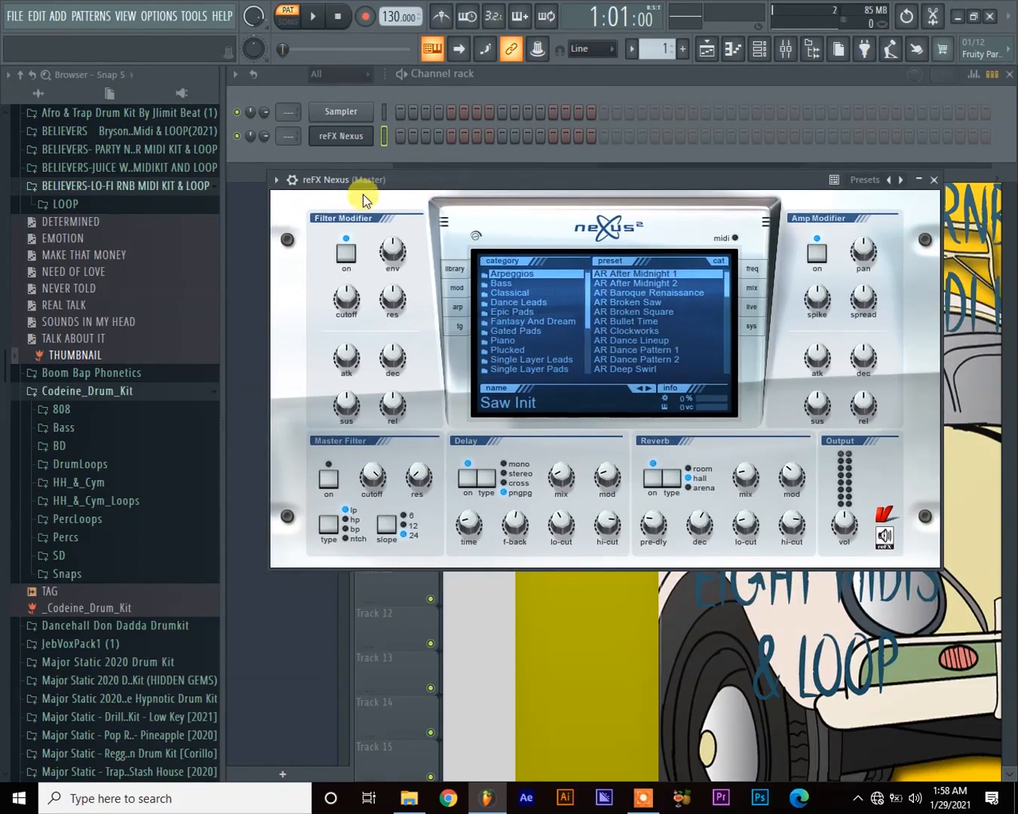
{"action": "right_click", "coordinate": [363, 121]}
{"action": "left_click", "coordinate": [452, 284]}
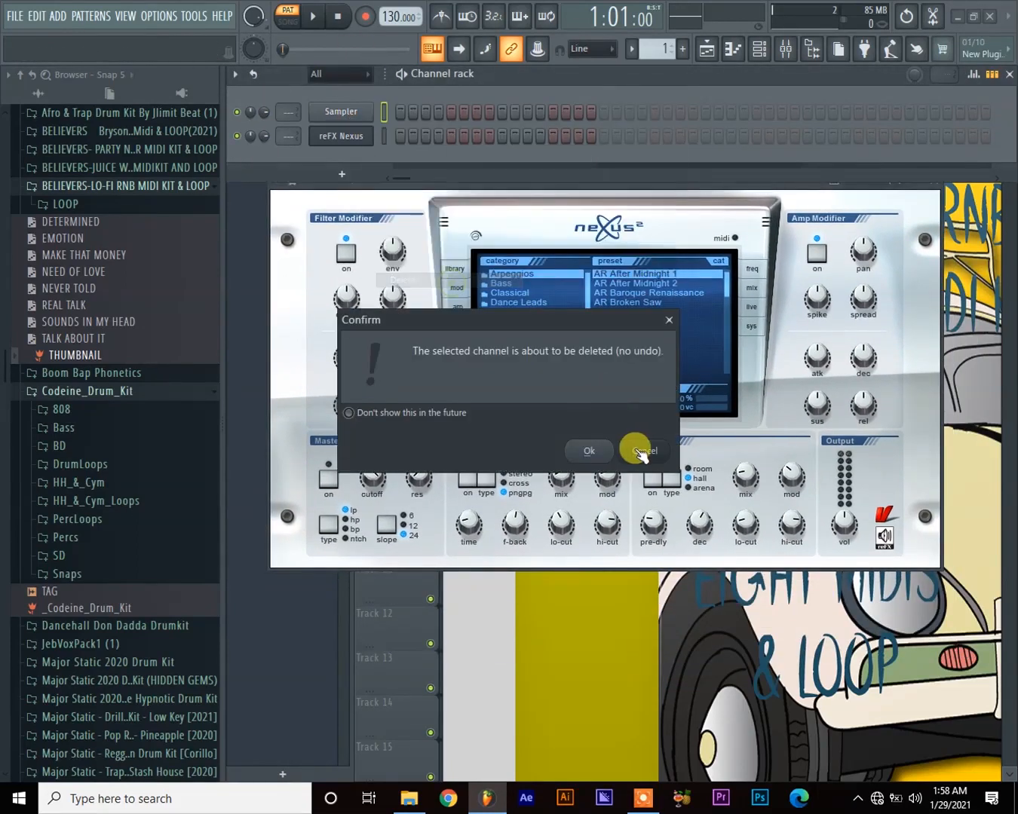
{"action": "left_click", "coordinate": [577, 451]}
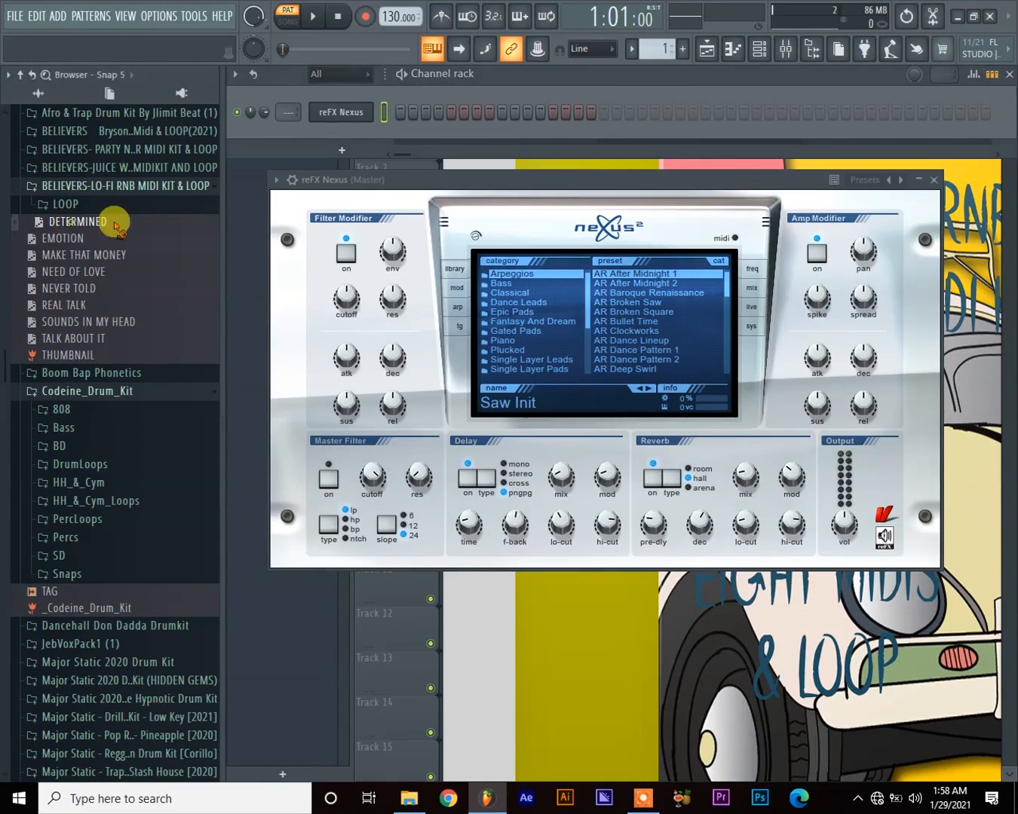
Load the DETERMINED MIDI file into the reFX Nexus channel and choose the PN Nexus Grandpiano preset from the Piano category
{"action": "left_click_drag", "start_coordinate": [355, 120], "coordinate": [357, 121]}
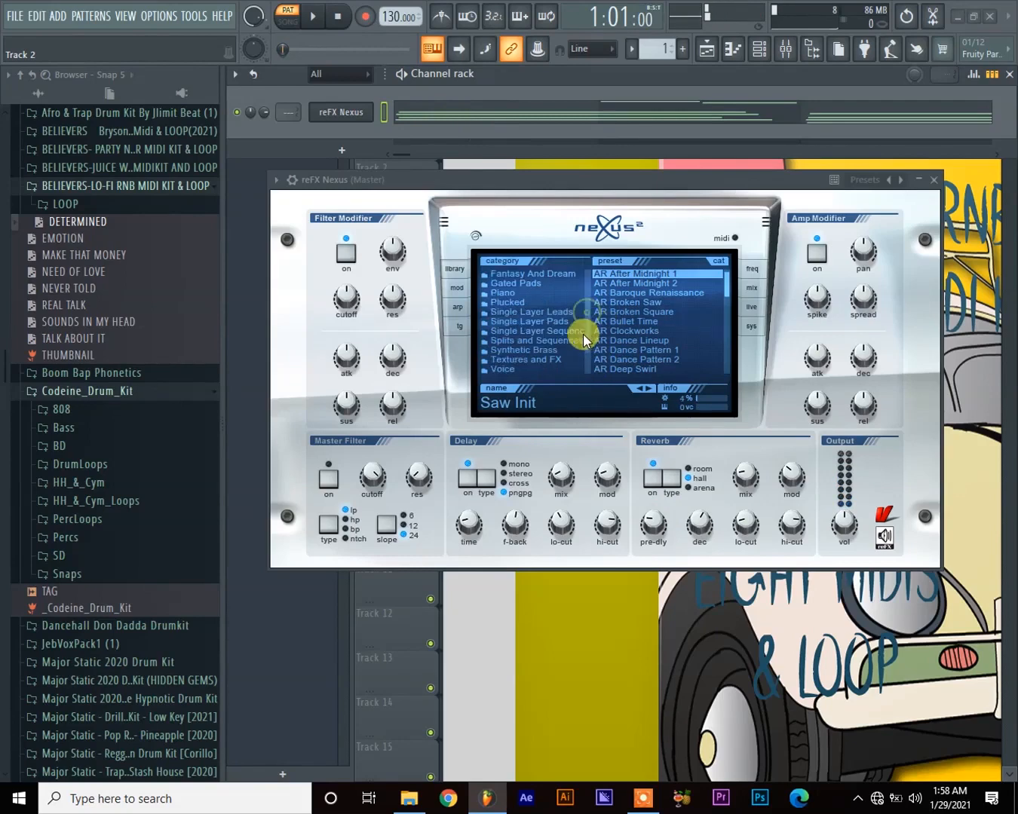
{"action": "left_click", "coordinate": [522, 292]}
{"action": "left_click_drag", "start_coordinate": [727, 285], "coordinate": [728, 320]}
{"action": "left_click", "coordinate": [683, 316]}
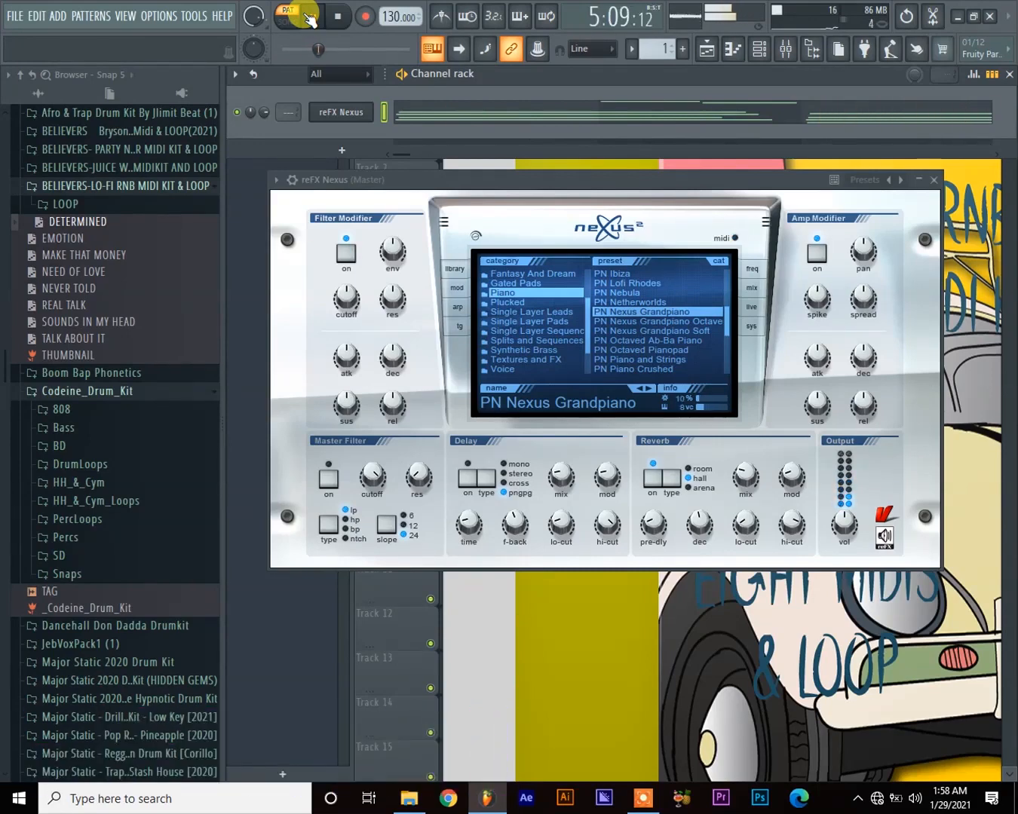
Play the DETERMINED pattern while viewing its full length in the piano roll, return to the channel rack and stop playback
{"action": "left_click", "coordinate": [433, 113]}
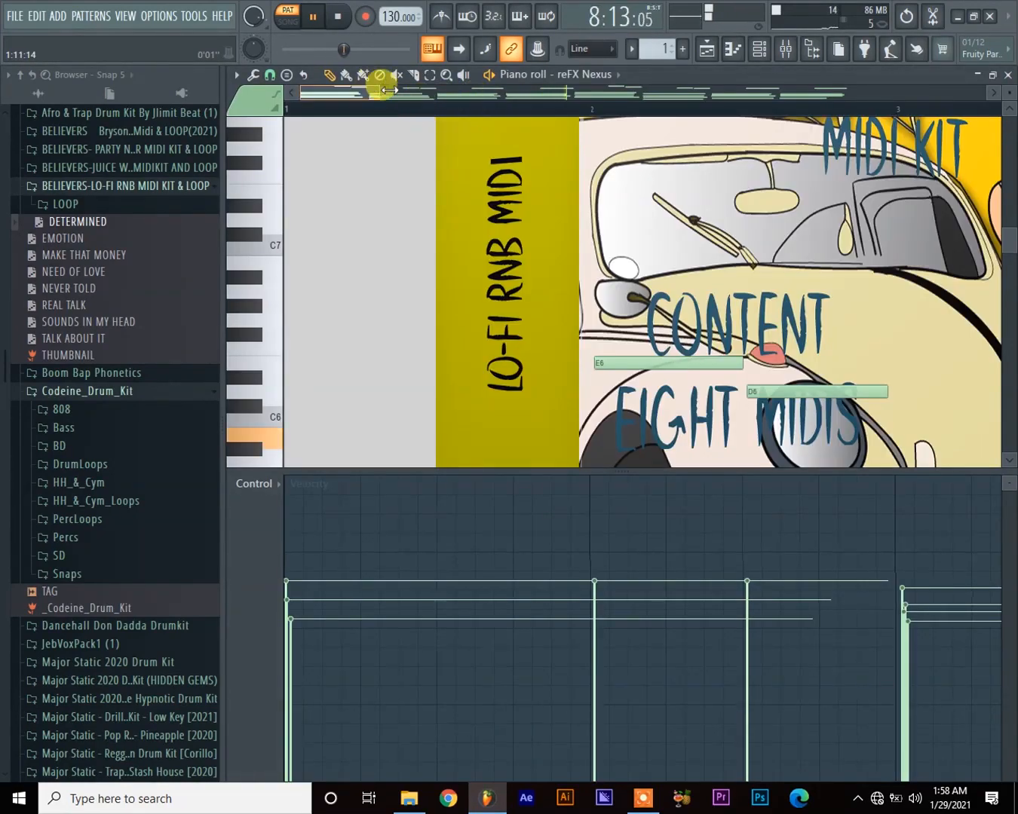
{"action": "left_click_drag", "start_coordinate": [388, 91], "coordinate": [988, 91]}
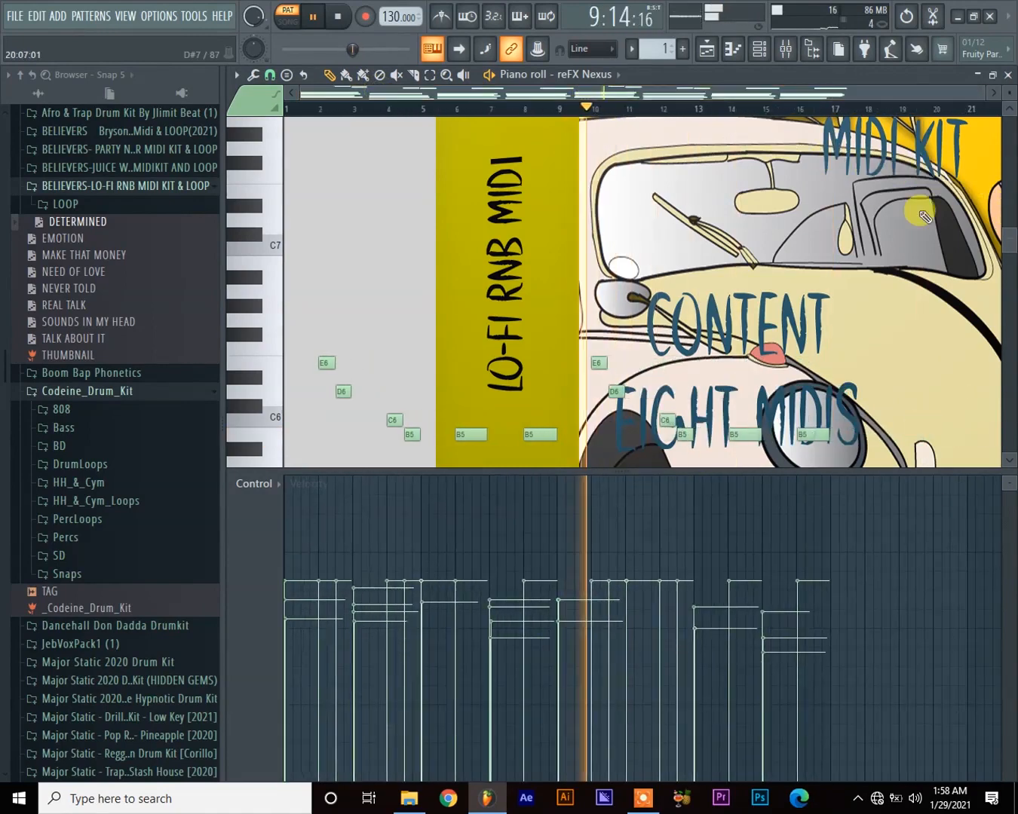
{"action": "left_click", "coordinate": [761, 52]}
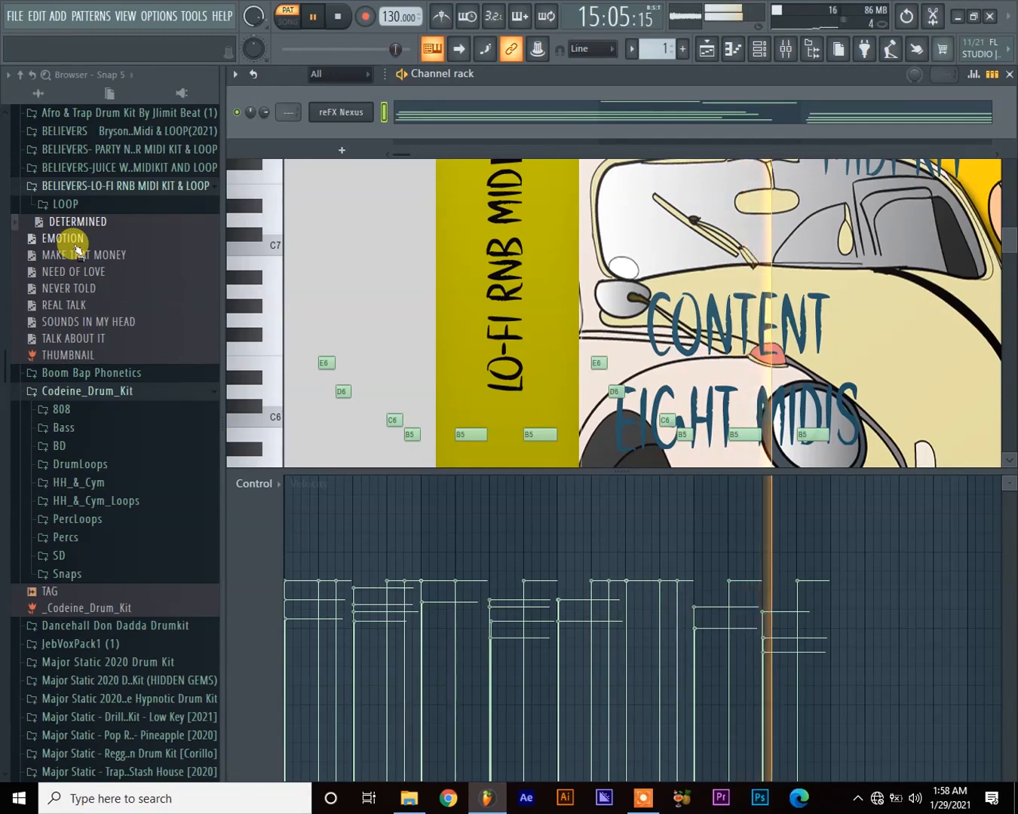
{"action": "key", "text": "space"}
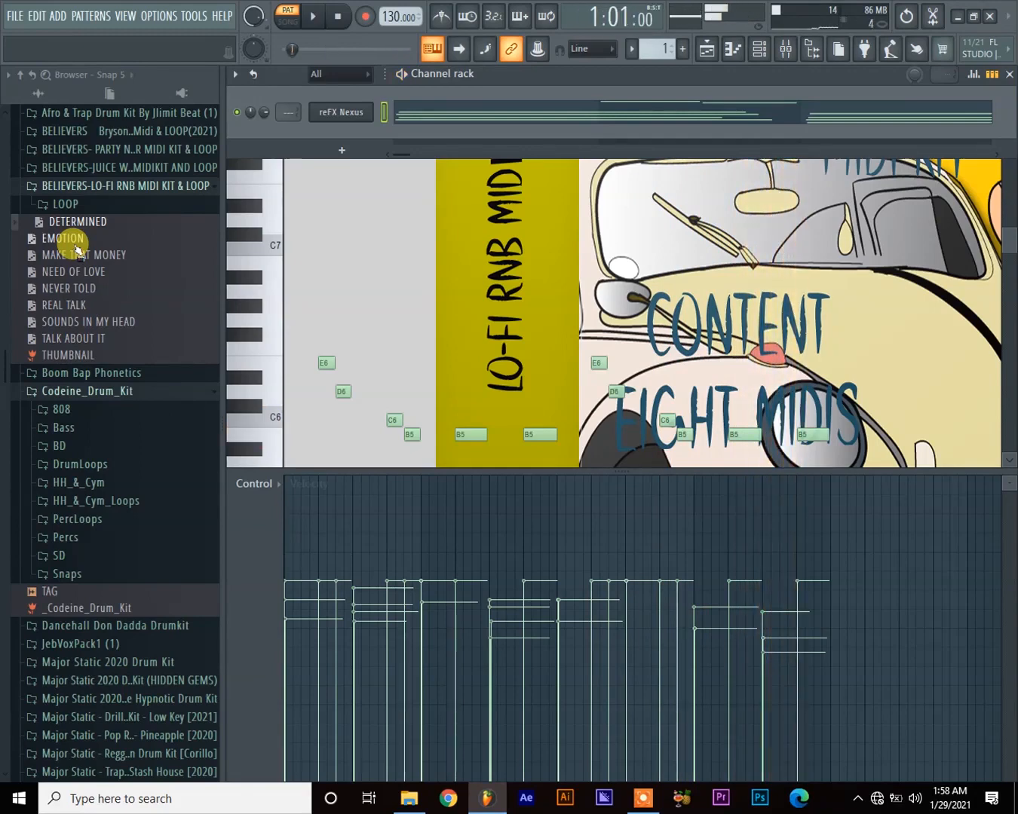
Audition the EMOTION and MAKE THAT MONEY MIDI files one after the other on the reFX Nexus channel
{"action": "left_click_drag", "start_coordinate": [348, 112], "coordinate": [346, 109]}
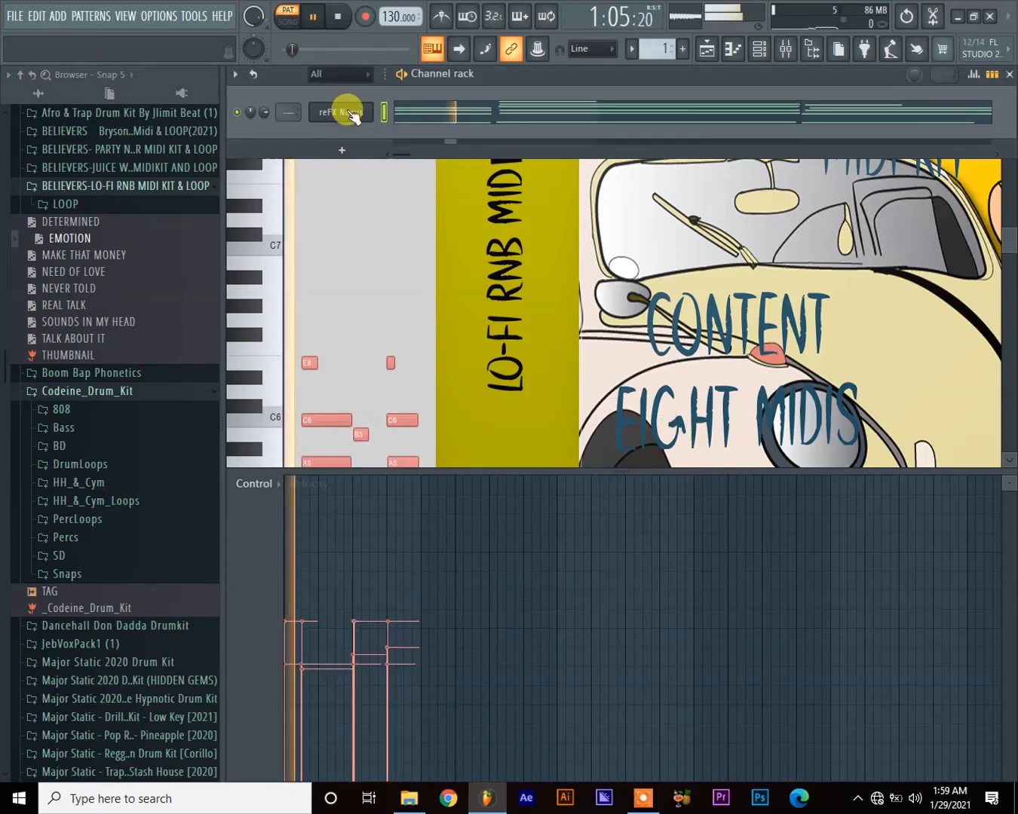
{"action": "scroll", "coordinate": [416, 326], "scroll_direction": "down", "scroll_amount": 4}
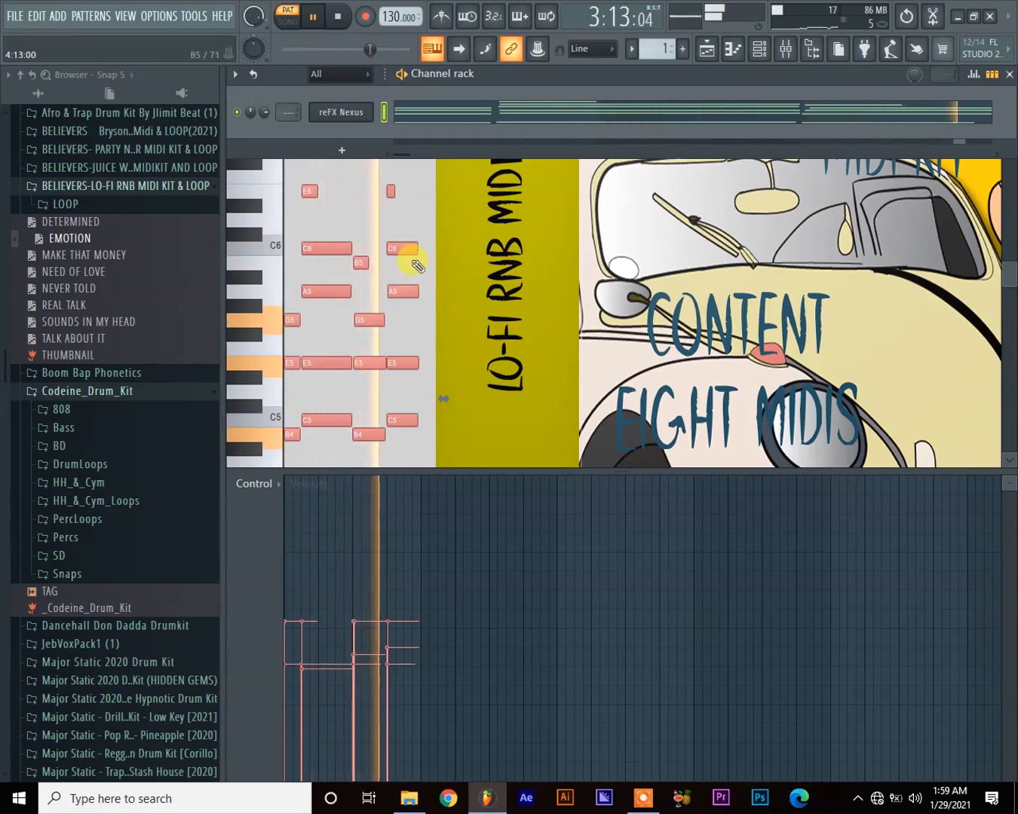
{"action": "key", "text": "space"}
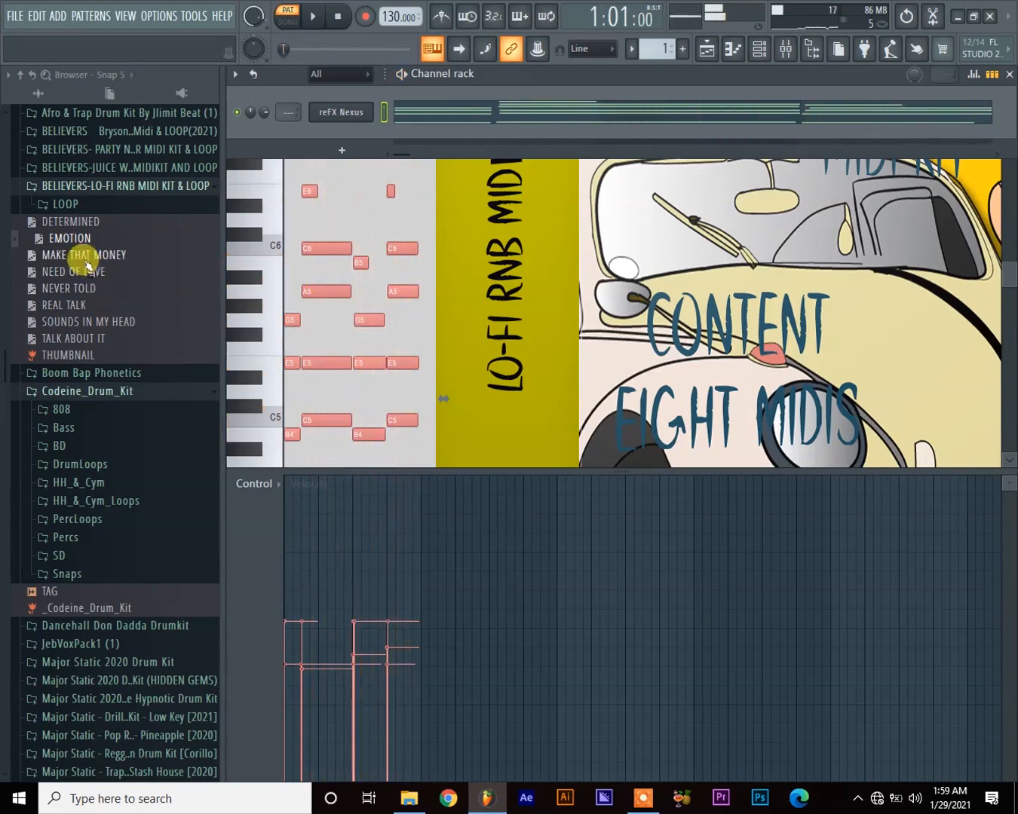
{"action": "left_click_drag", "start_coordinate": [305, 156], "coordinate": [332, 118]}
{"action": "key", "text": "space"}
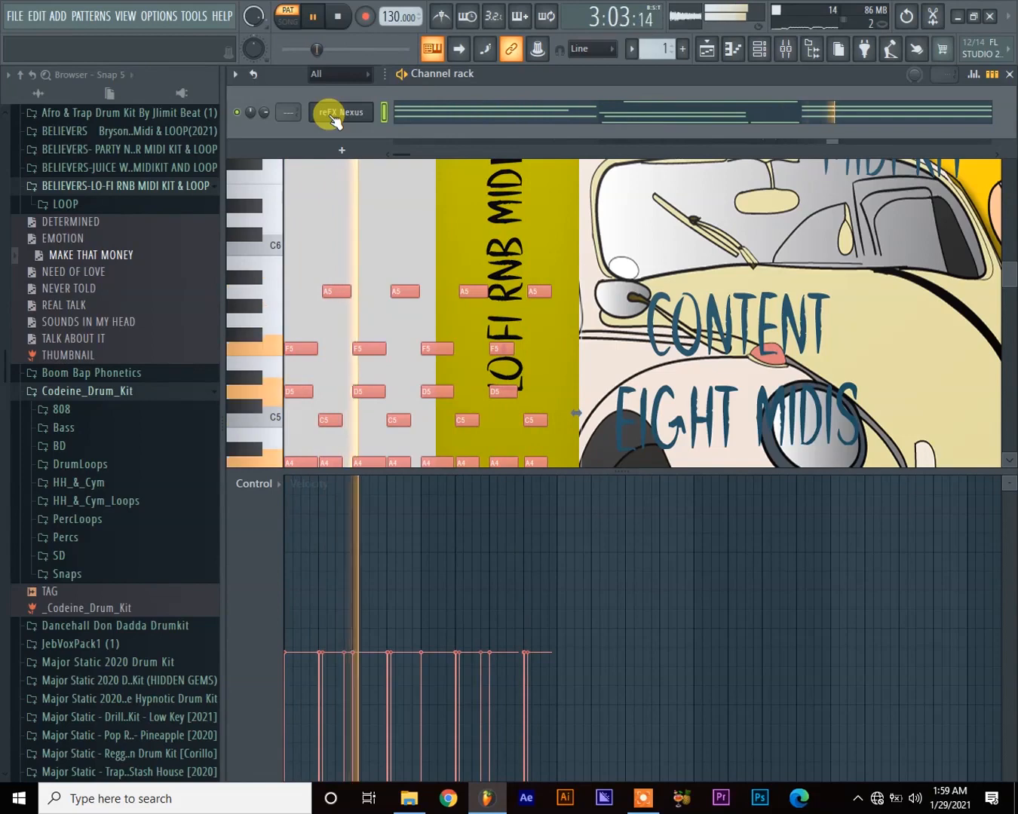
{"action": "key", "text": "space"}
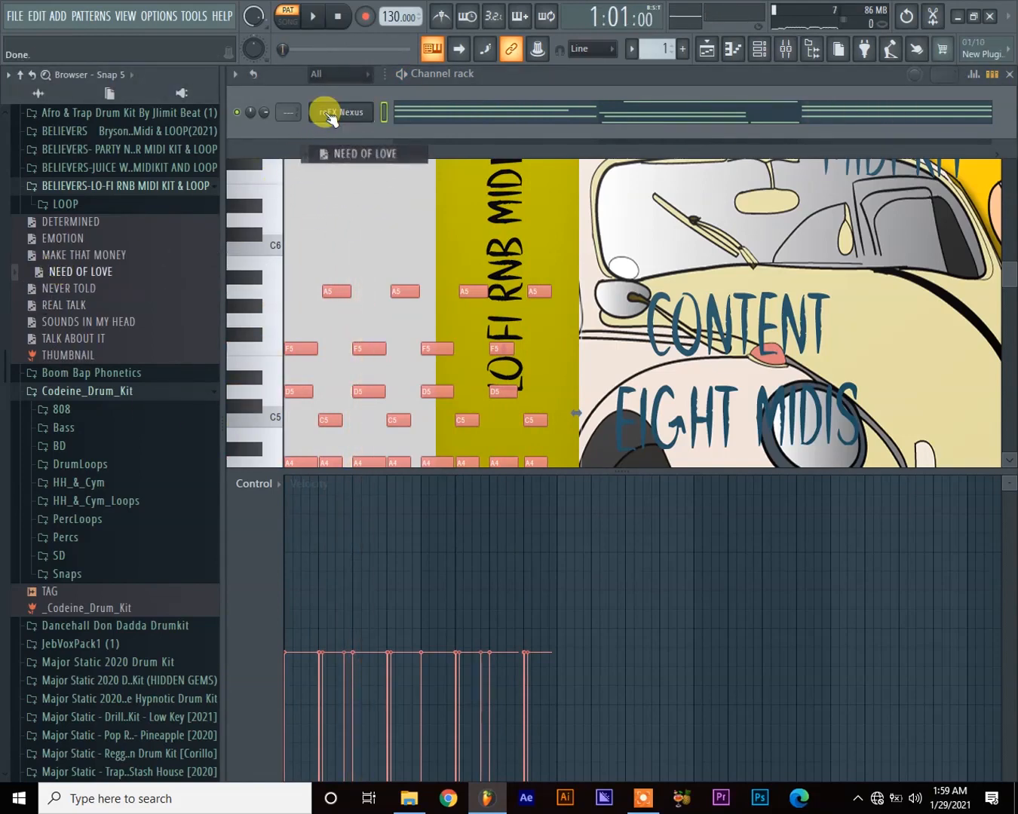
Audition the NEED OF LOVE and NEVER TOLD MIDI files one after the other on the reFX Nexus channel
{"action": "left_click_drag", "start_coordinate": [329, 120], "coordinate": [332, 122]}
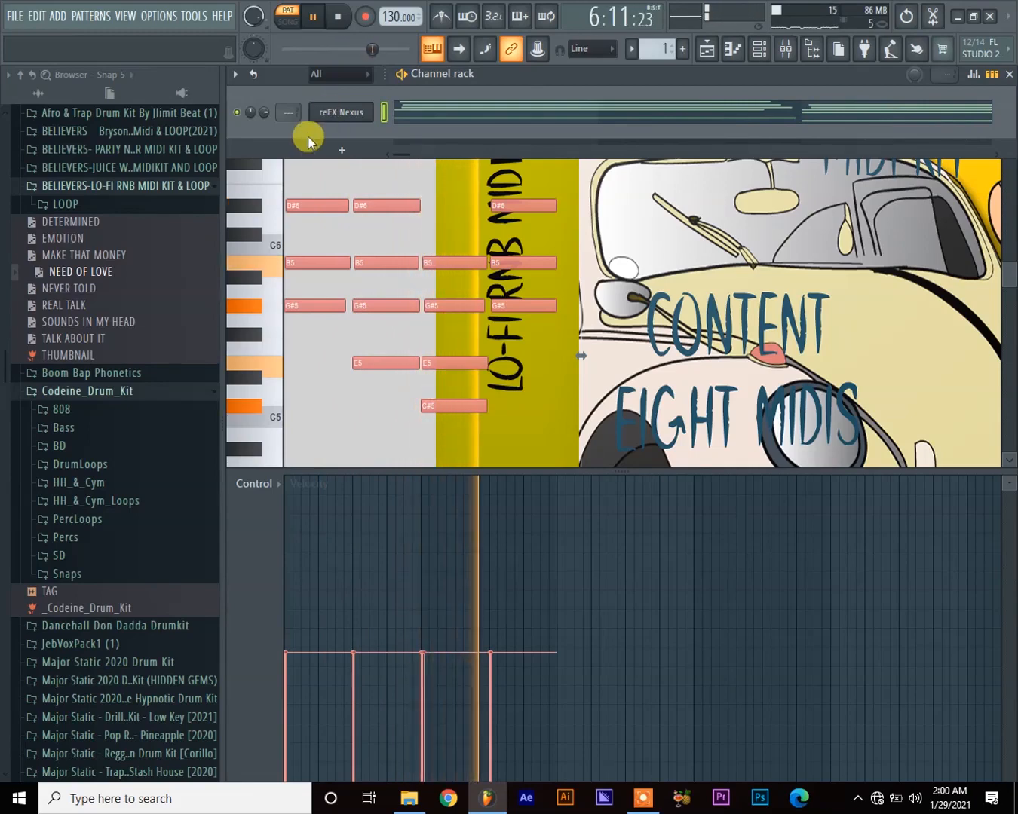
{"action": "key", "text": "space"}
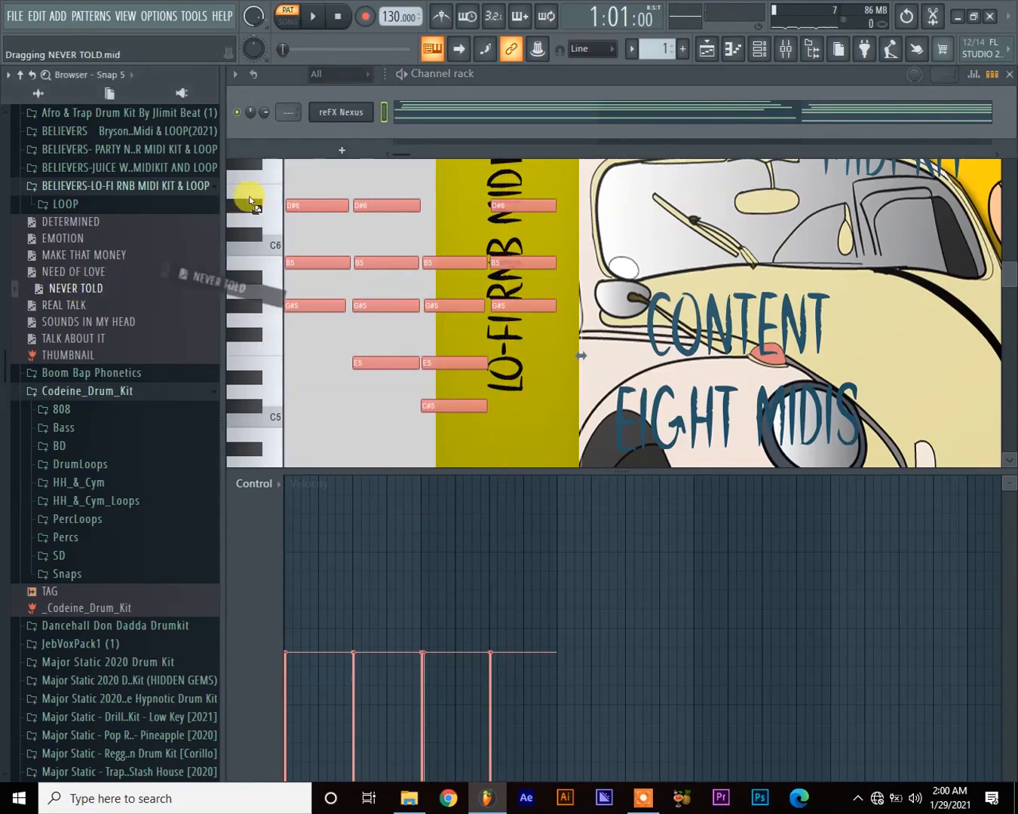
{"action": "left_click_drag", "start_coordinate": [331, 113], "coordinate": [333, 116]}
{"action": "key", "text": "space"}
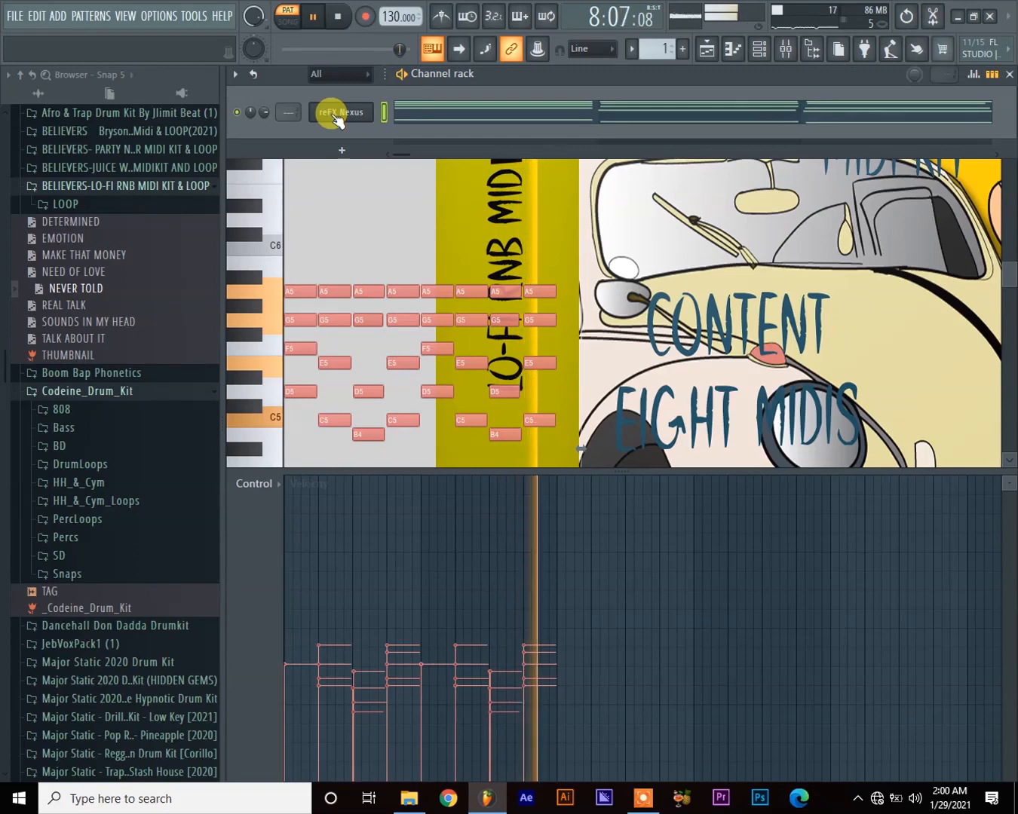
{"action": "key", "text": "space"}
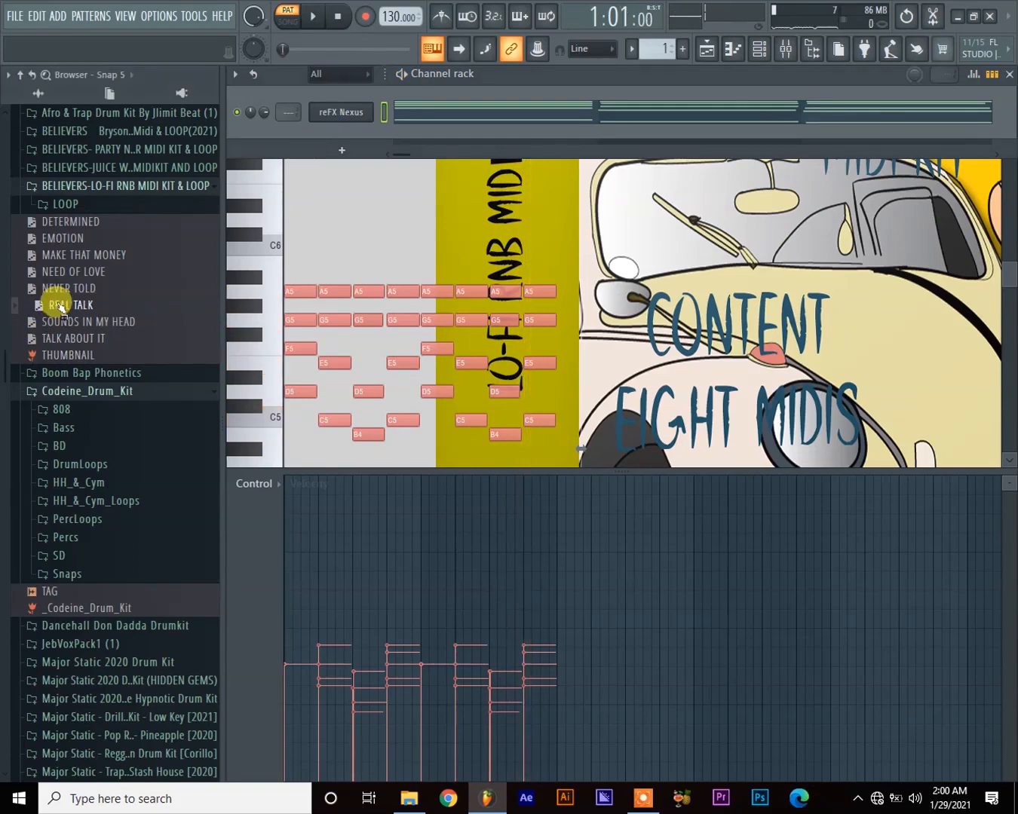
Audition the REAL TALK and SOUNDS IN MY HEAD MIDI files one after the other on the reFX Nexus channel
{"action": "left_click_drag", "start_coordinate": [334, 111], "coordinate": [336, 114]}
{"action": "key", "text": "space"}
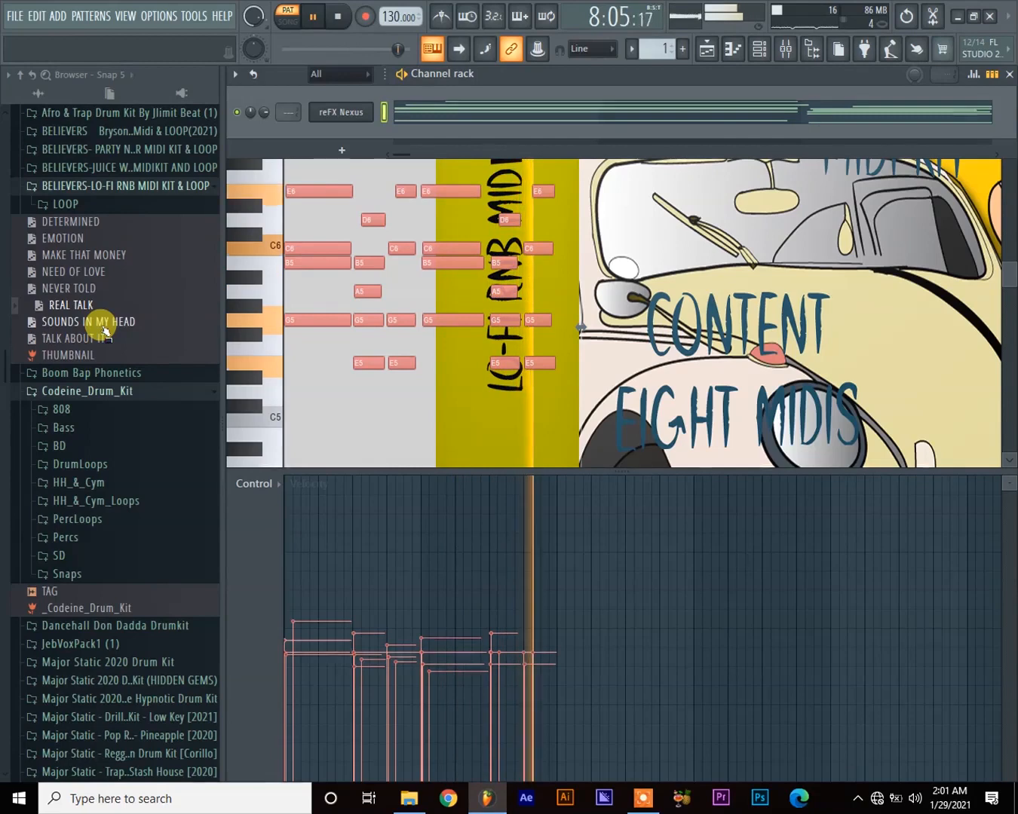
{"action": "key", "text": "space"}
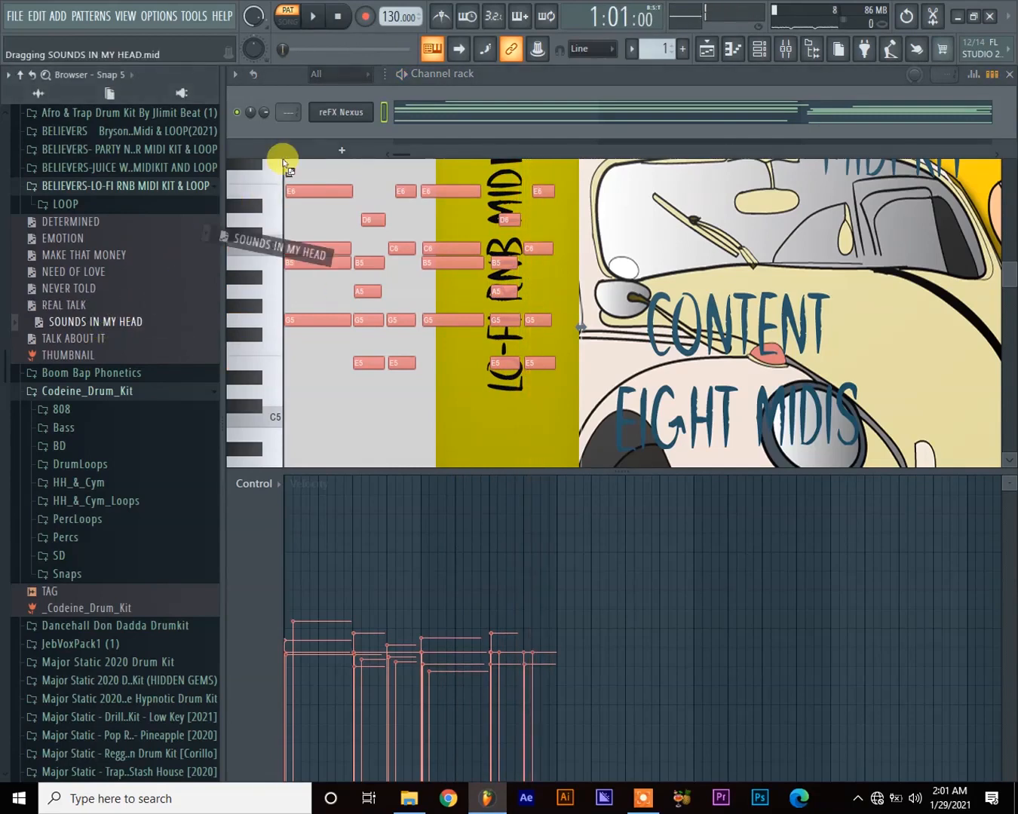
{"action": "left_click_drag", "start_coordinate": [340, 120], "coordinate": [342, 123]}
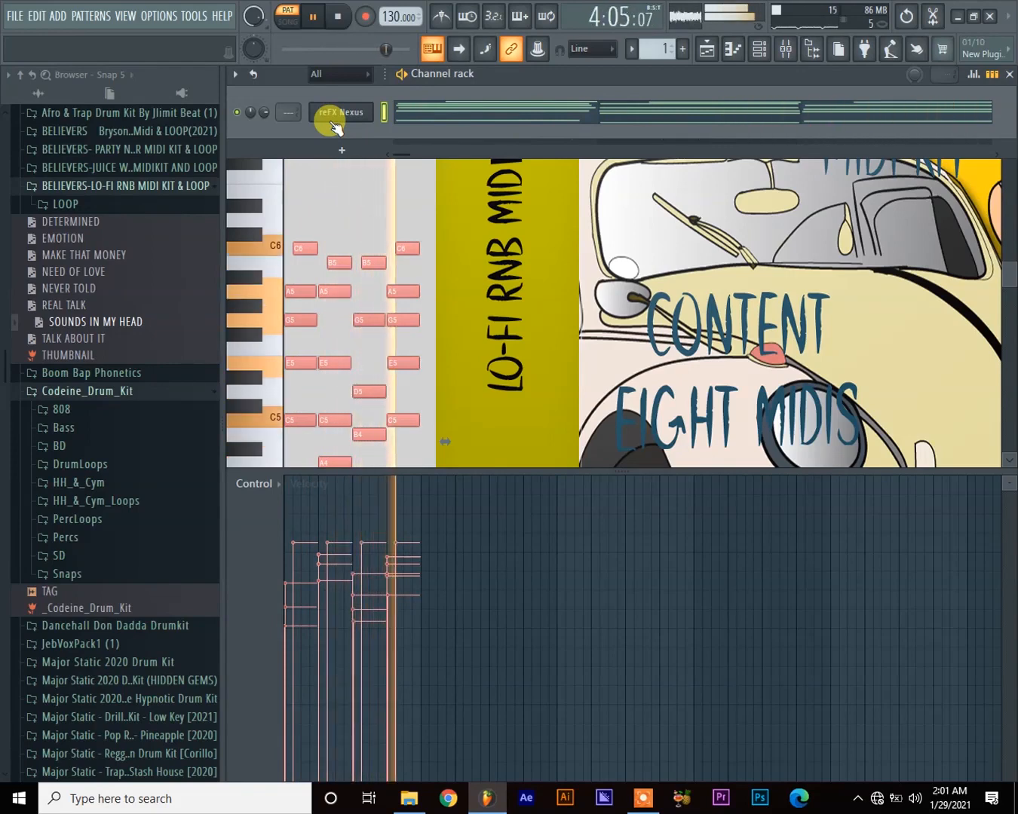
{"action": "key", "text": "space"}
Load the TALK ABOUT IT MIDI file into the reFX Nexus channel, play it while viewing its lower notes, and stop playback
{"action": "left_click_drag", "start_coordinate": [84, 337], "coordinate": [331, 121]}
{"action": "key", "text": "space"}
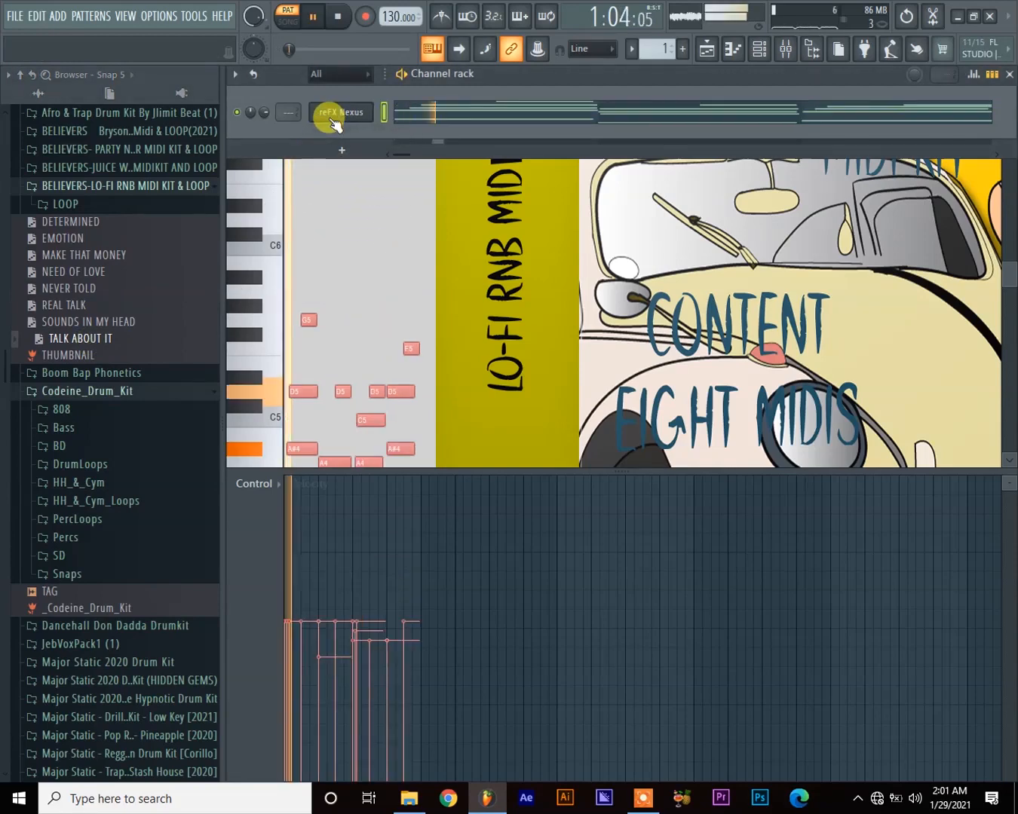
{"action": "scroll", "coordinate": [380, 299], "scroll_direction": "down", "scroll_amount": 4}
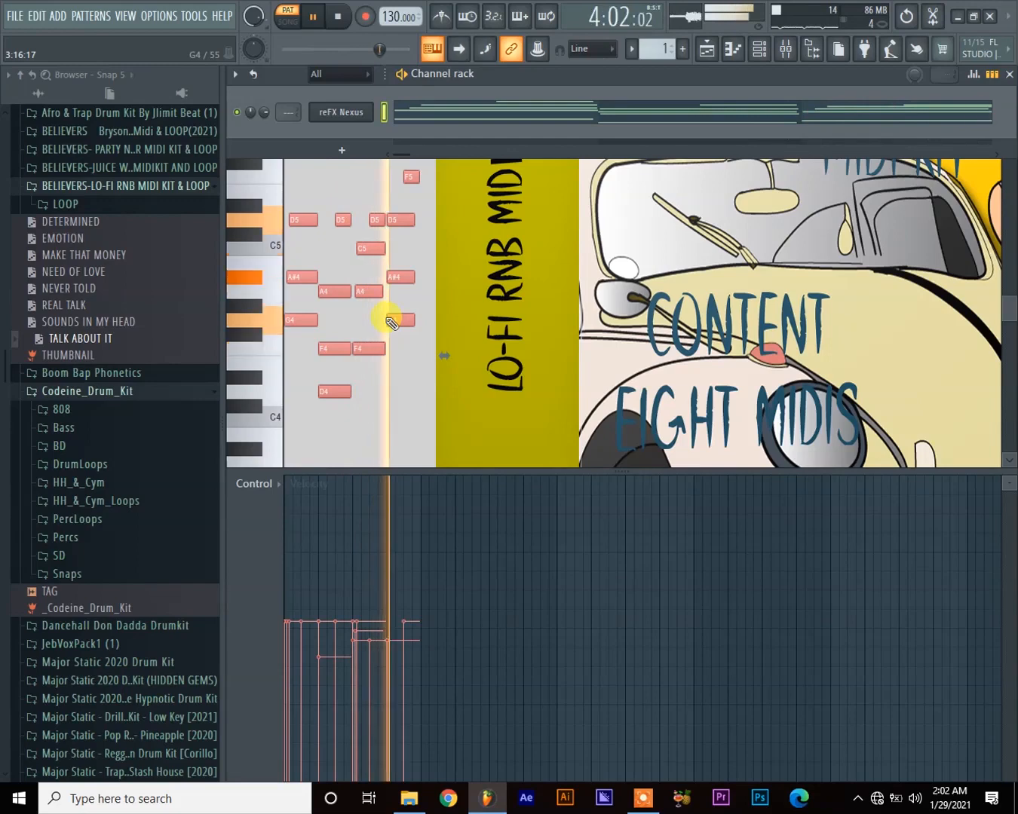
{"action": "key", "text": "space"}
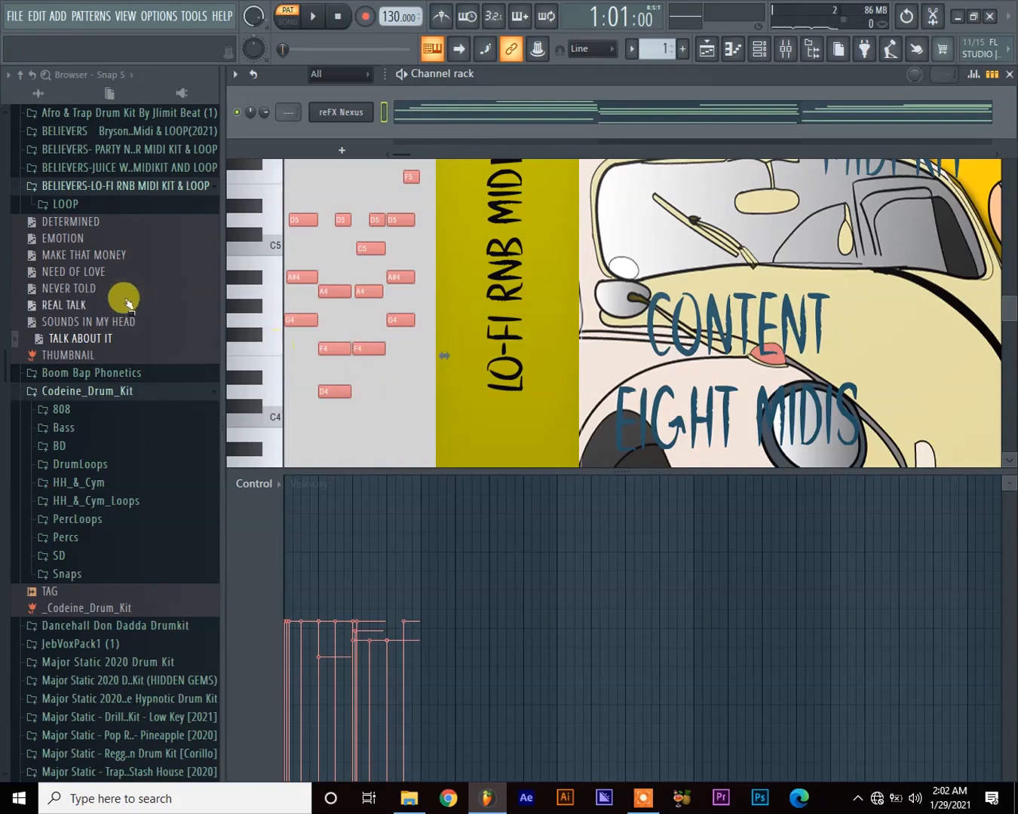
Place the MY TIME ALONE audio loop from the kit's LOOP folder at the start of Track 1 in the playlist
{"action": "left_click", "coordinate": [65, 204]}
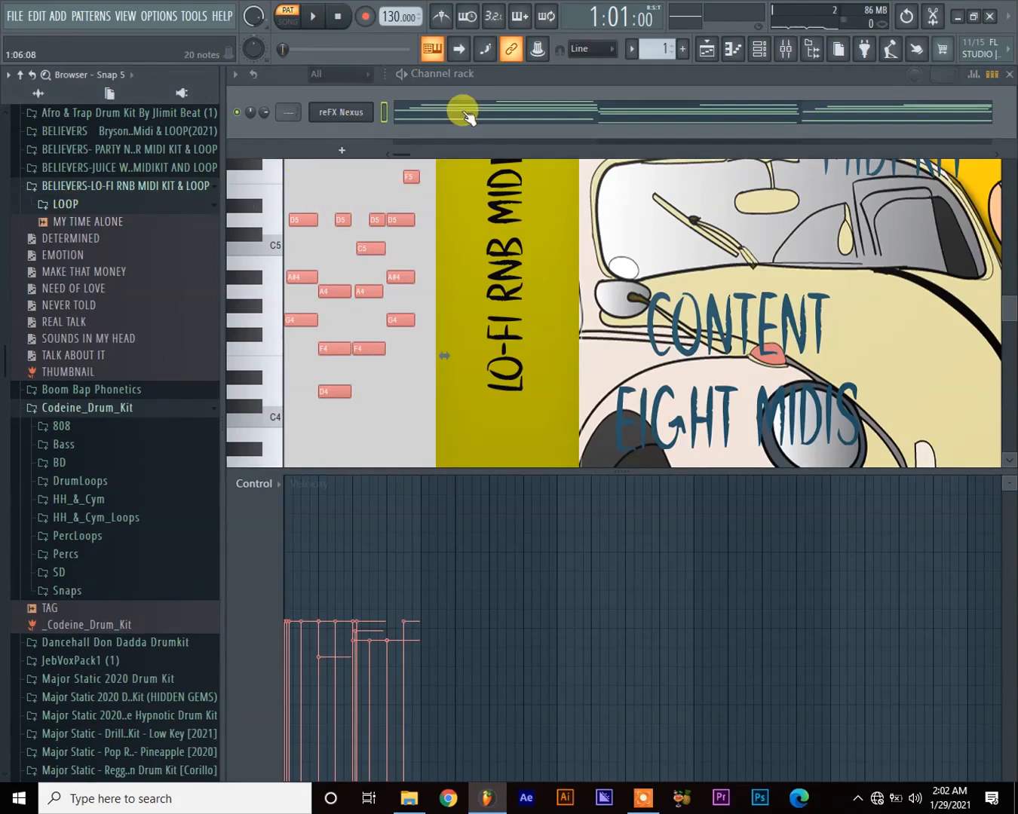
{"action": "left_click", "coordinate": [706, 52]}
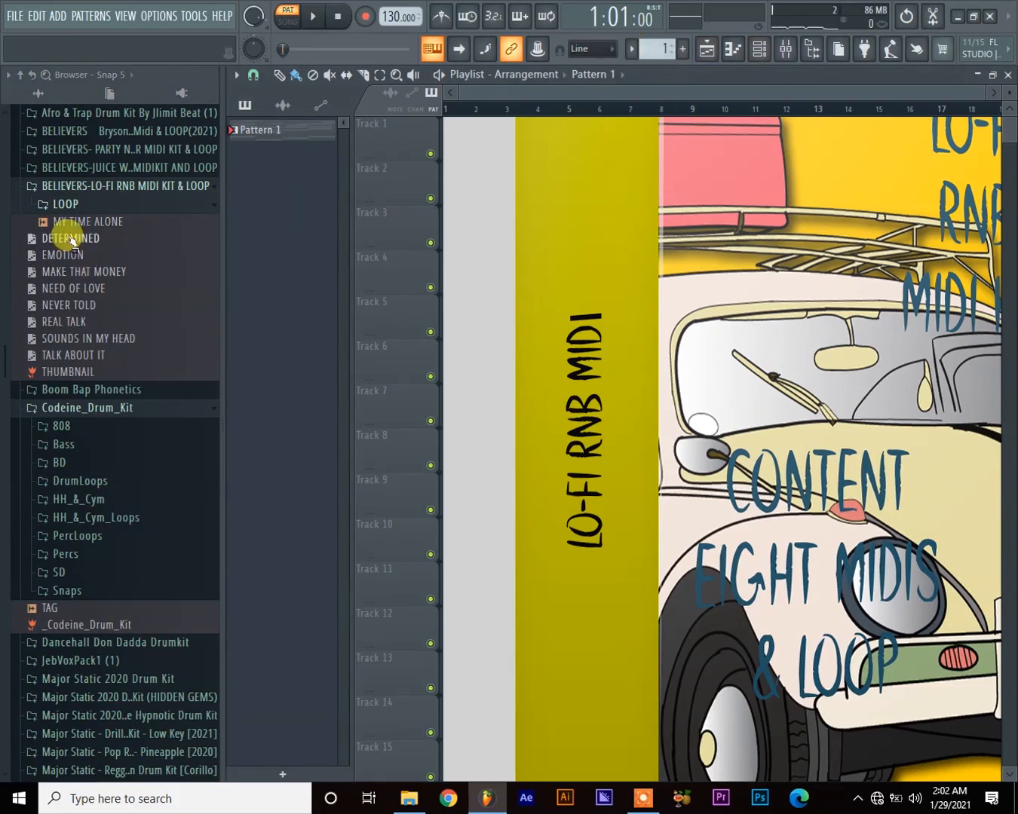
{"action": "left_click_drag", "start_coordinate": [69, 215], "coordinate": [525, 142]}
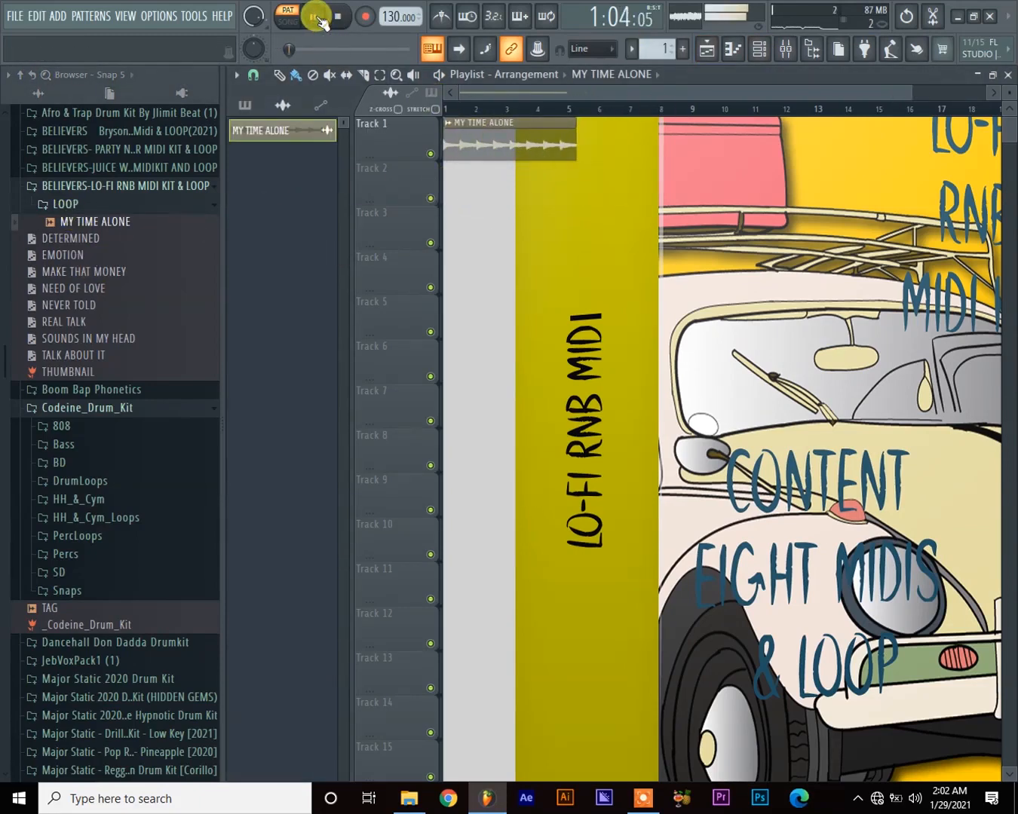
Switch playback to song mode, play the MY TIME ALONE loop in the playlist, and stop it
{"action": "left_click", "coordinate": [307, 19]}
{"action": "left_click", "coordinate": [287, 21]}
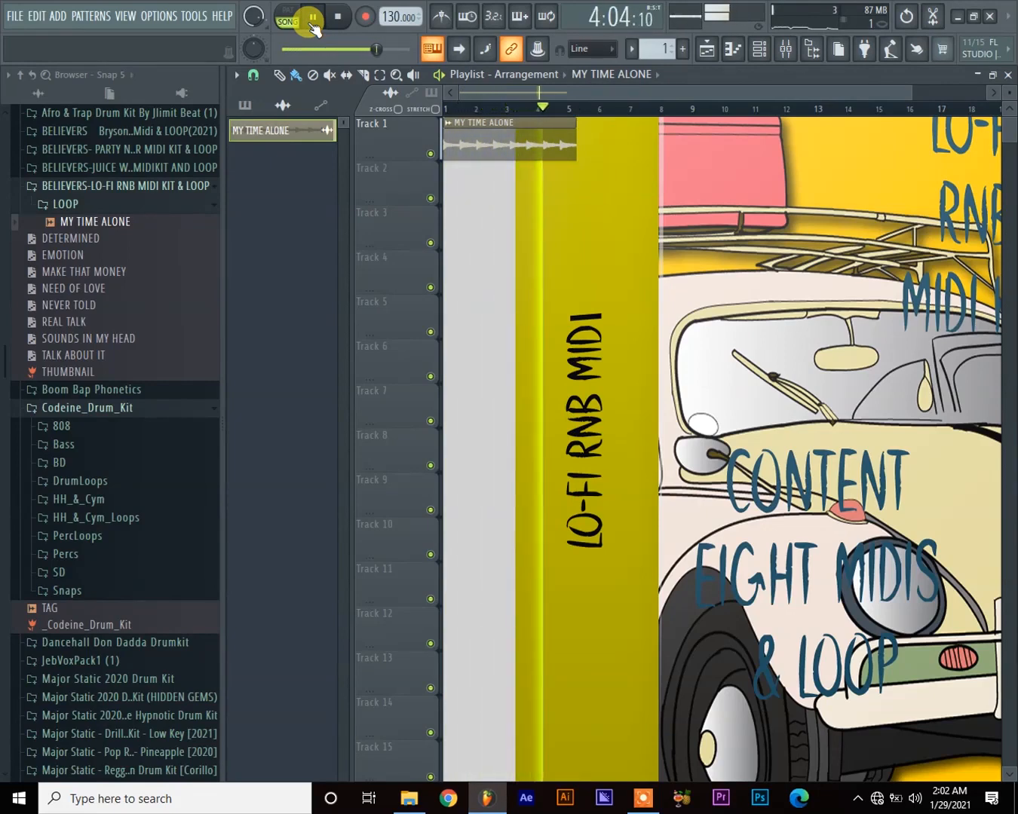
{"action": "left_click", "coordinate": [313, 23]}
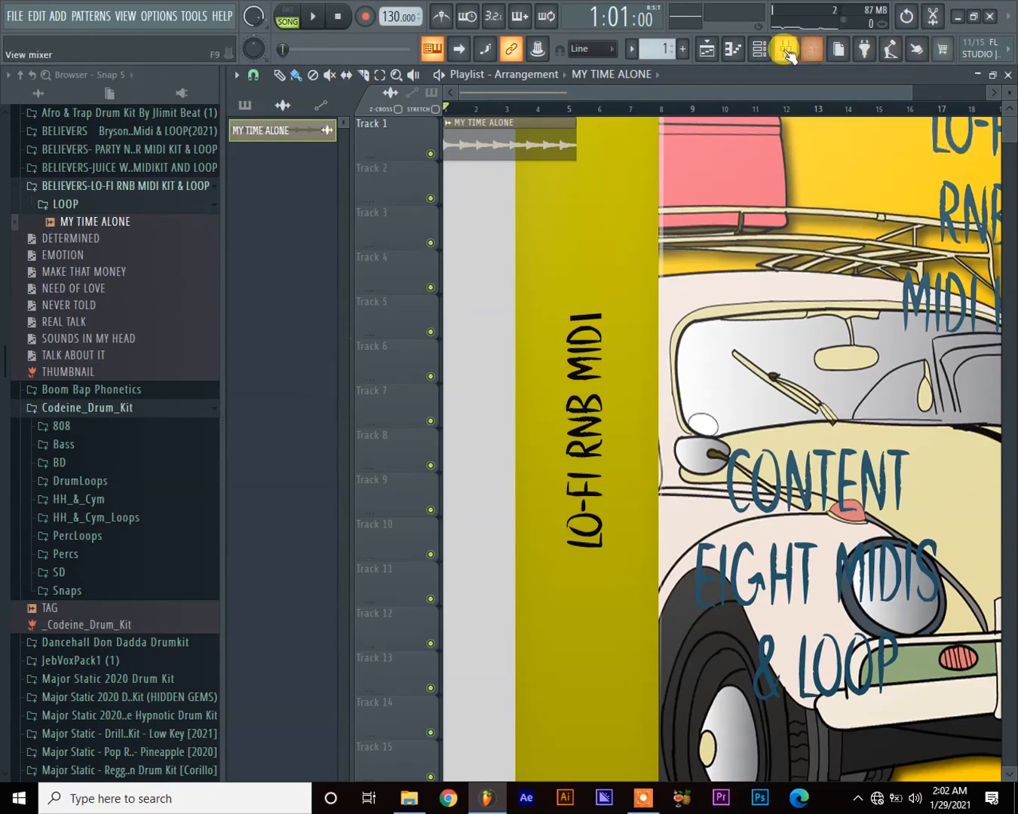
Open the channel rack and set its channel filter to All
{"action": "left_click", "coordinate": [759, 48]}
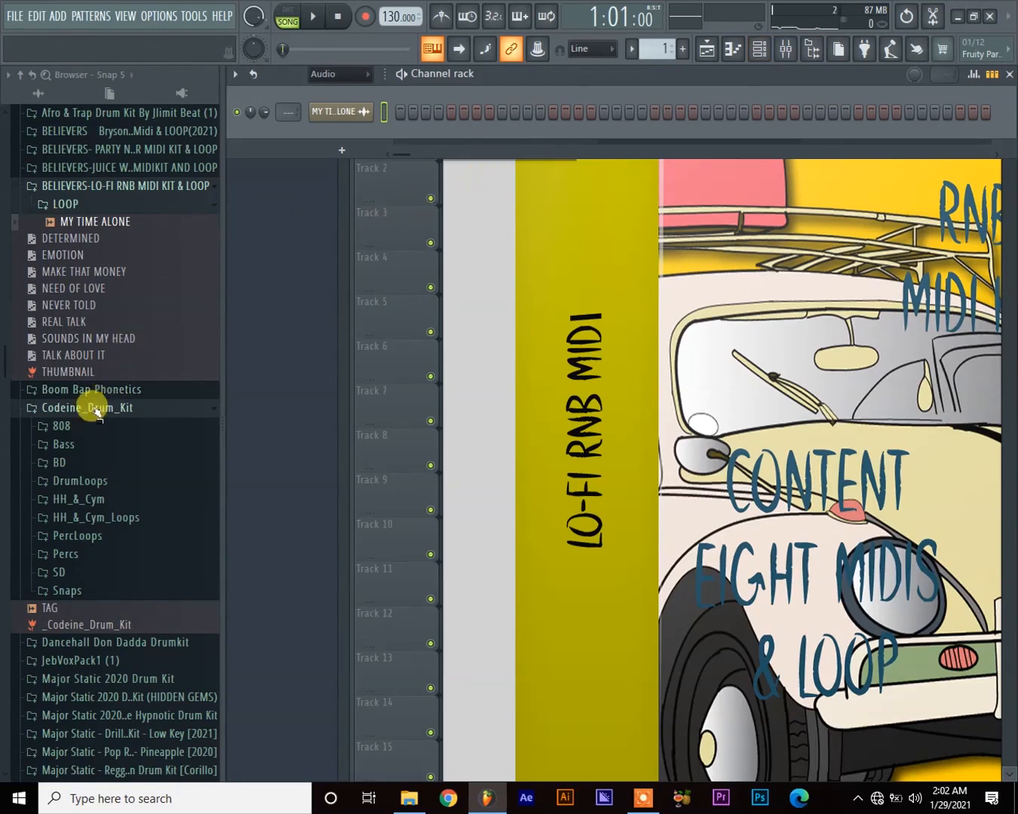
{"action": "scroll", "coordinate": [68, 527], "scroll_direction": "down", "scroll_amount": 3}
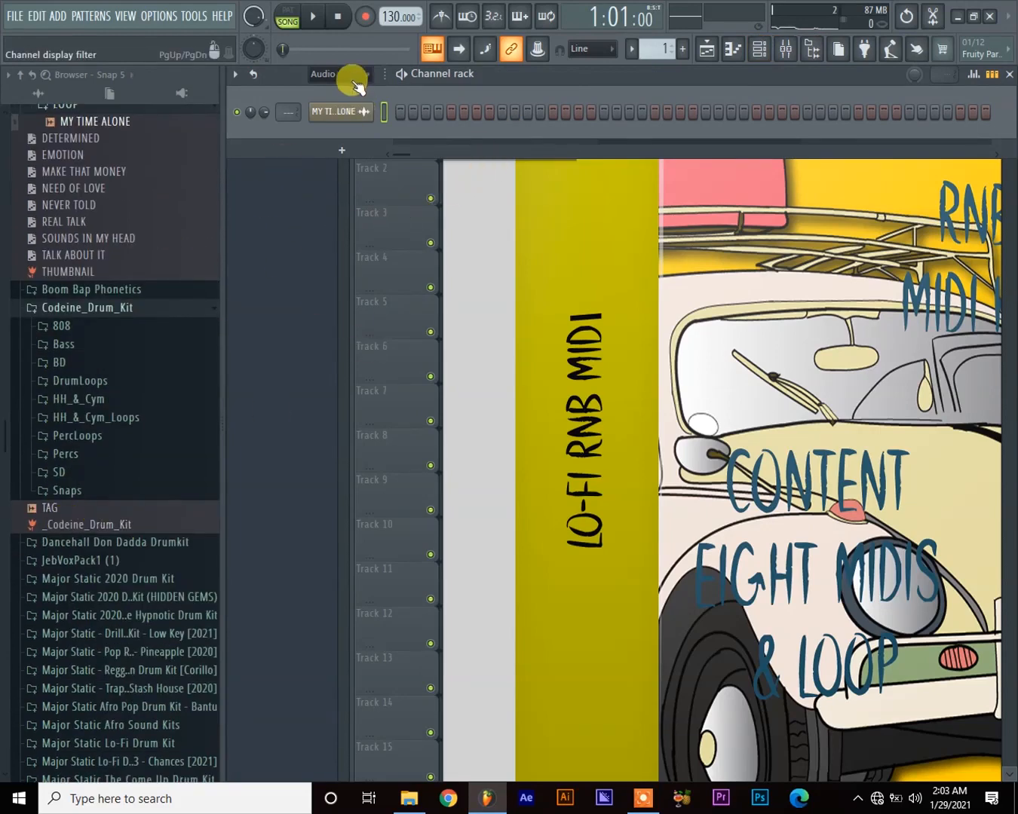
{"action": "scroll", "coordinate": [102, 353], "scroll_direction": "up", "scroll_amount": 3}
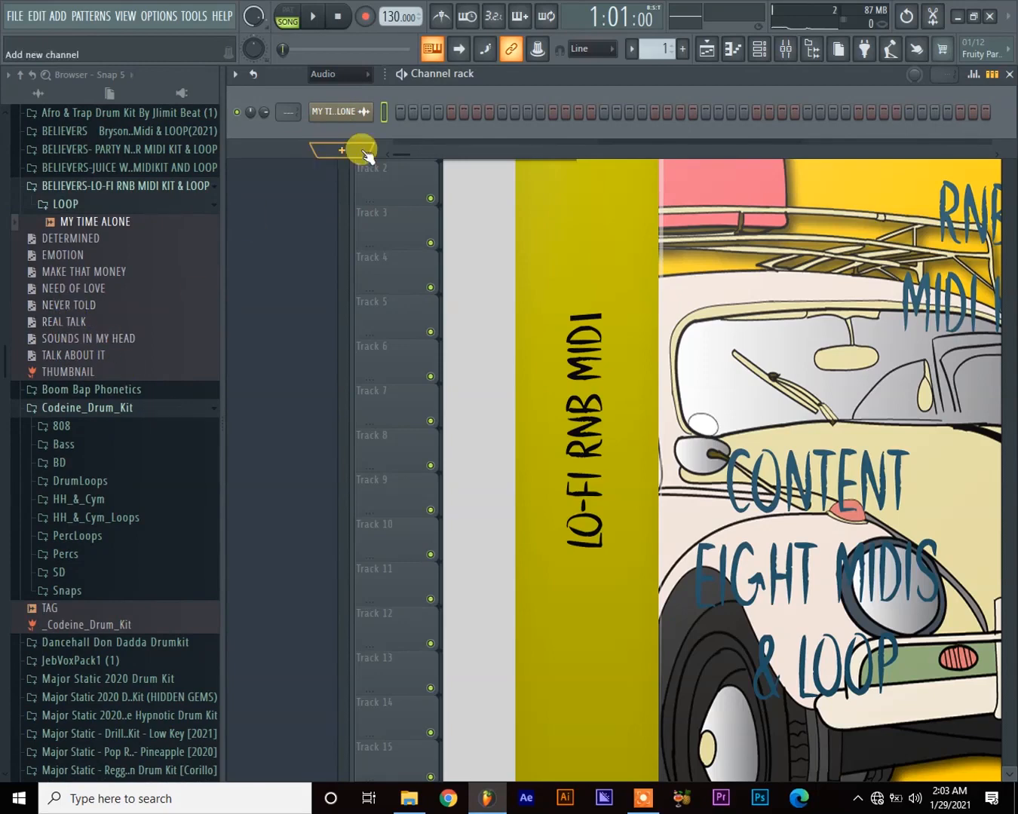
{"action": "left_click", "coordinate": [336, 74]}
{"action": "left_click", "coordinate": [343, 94]}
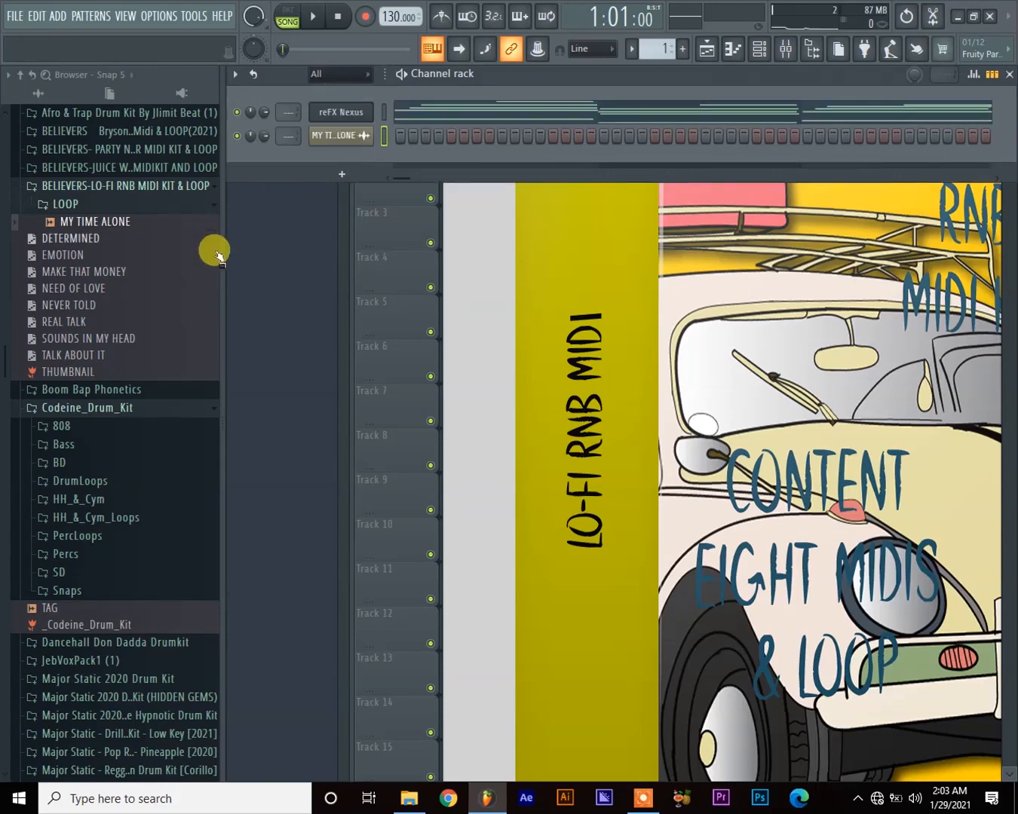
Load the NEED OF LOVE MIDI file into the reFX Nexus channel and play it in pattern mode
{"action": "left_click_drag", "start_coordinate": [83, 296], "coordinate": [349, 111]}
{"action": "left_click", "coordinate": [312, 19]}
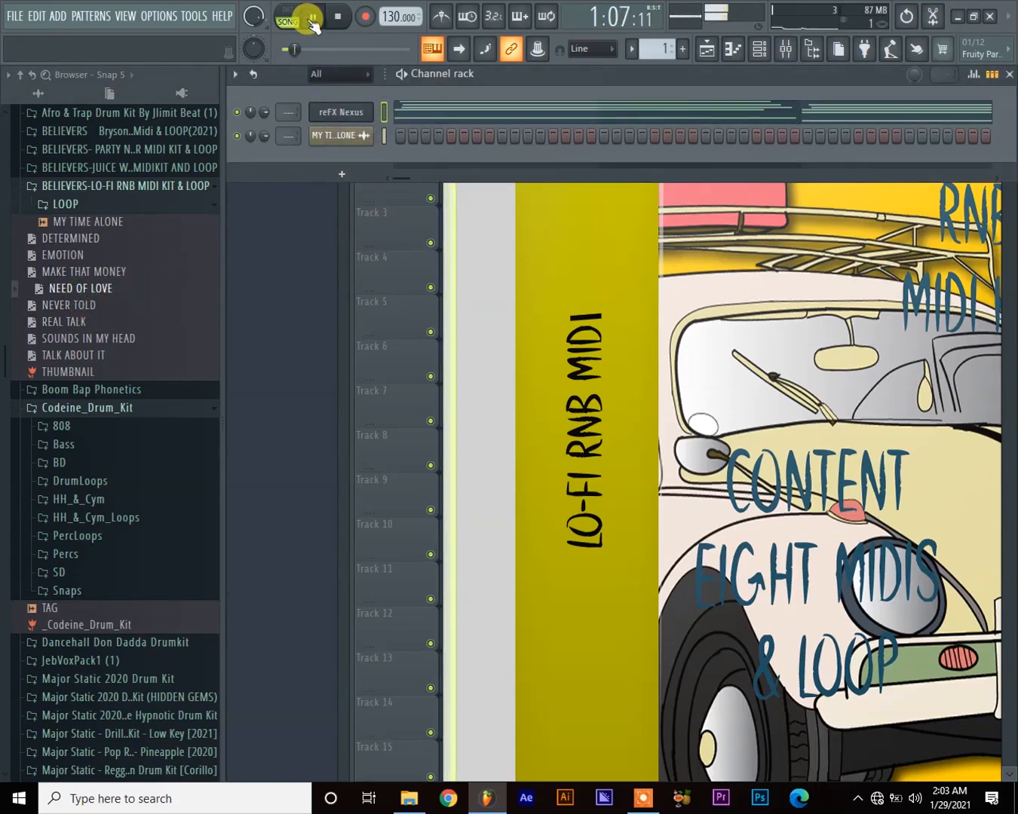
{"action": "key", "text": "space"}
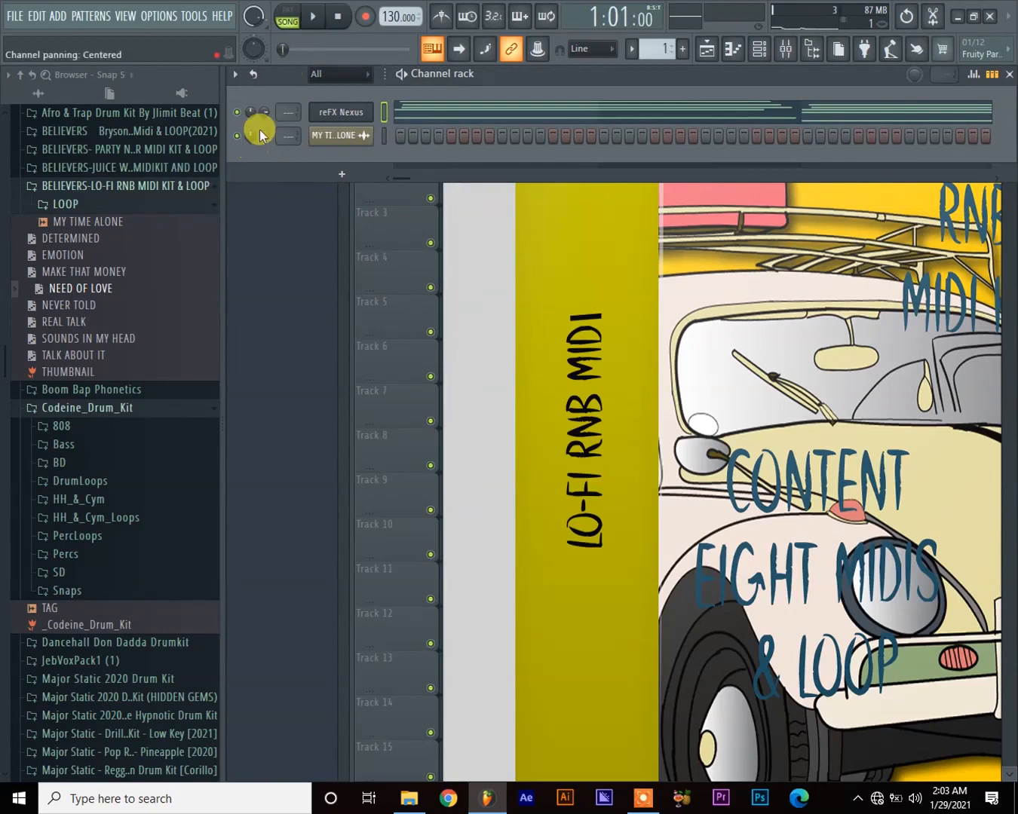
{"action": "left_click", "coordinate": [288, 15]}
{"action": "left_click", "coordinate": [312, 16]}
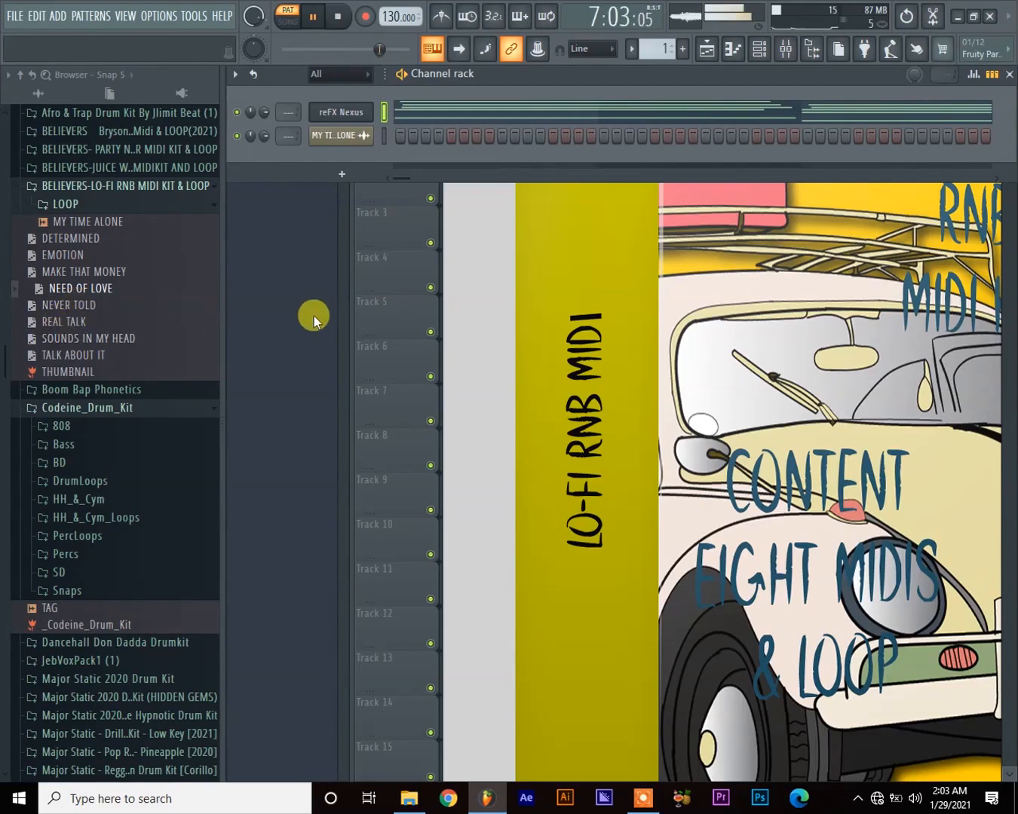
Expand the Major Static Lo-Fi Drum Kit and the Major Static Lo-Fi Chances [2021] kit folders in the browser
{"action": "scroll", "coordinate": [121, 288], "scroll_direction": "down", "scroll_amount": 10}
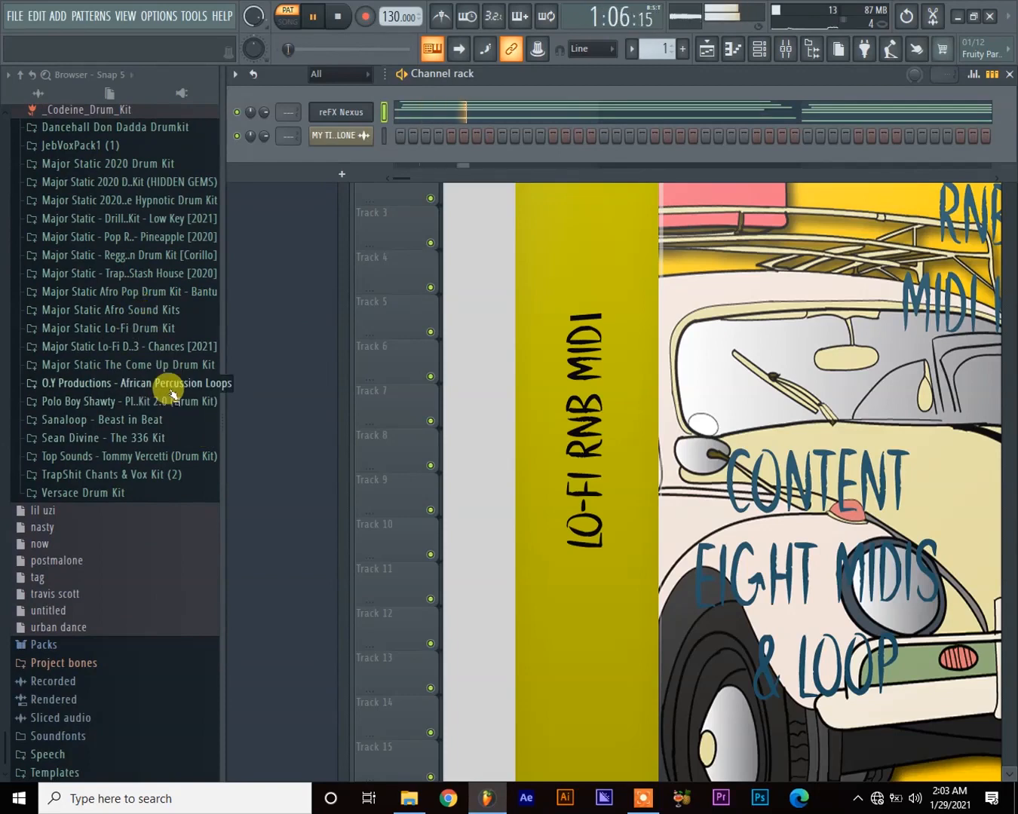
{"action": "scroll", "coordinate": [158, 336], "scroll_direction": "up", "scroll_amount": 2}
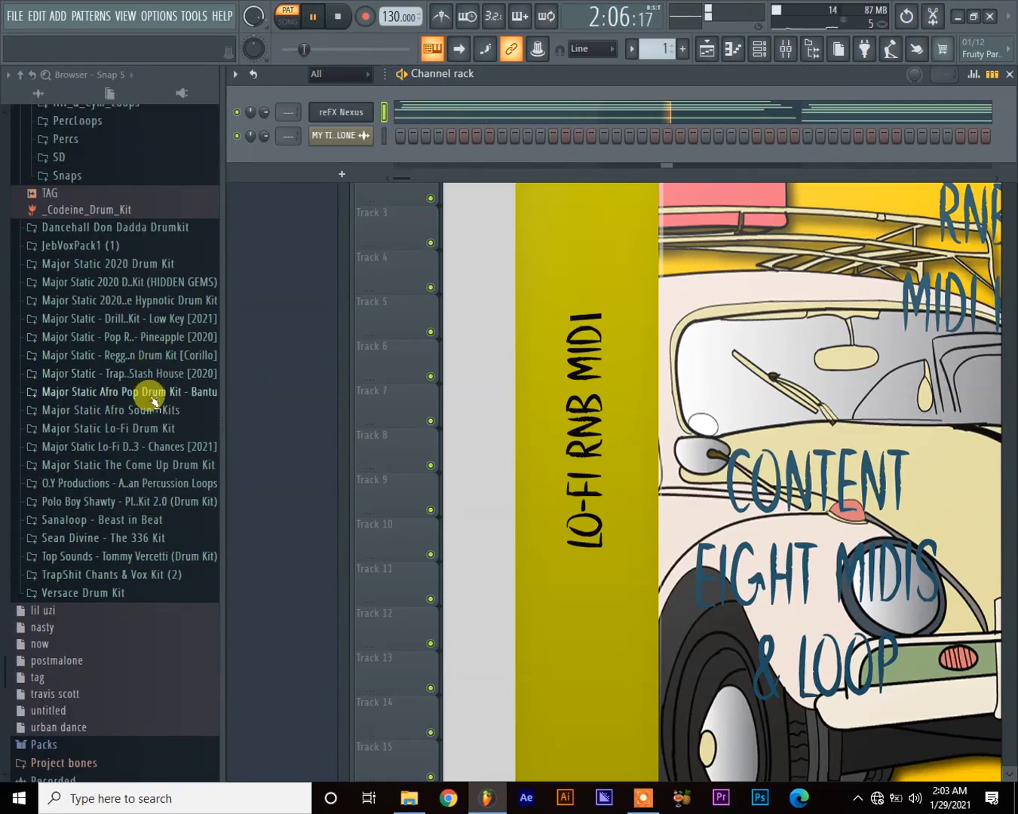
{"action": "scroll", "coordinate": [145, 419], "scroll_direction": "down", "scroll_amount": 2}
{"action": "left_click", "coordinate": [136, 327]}
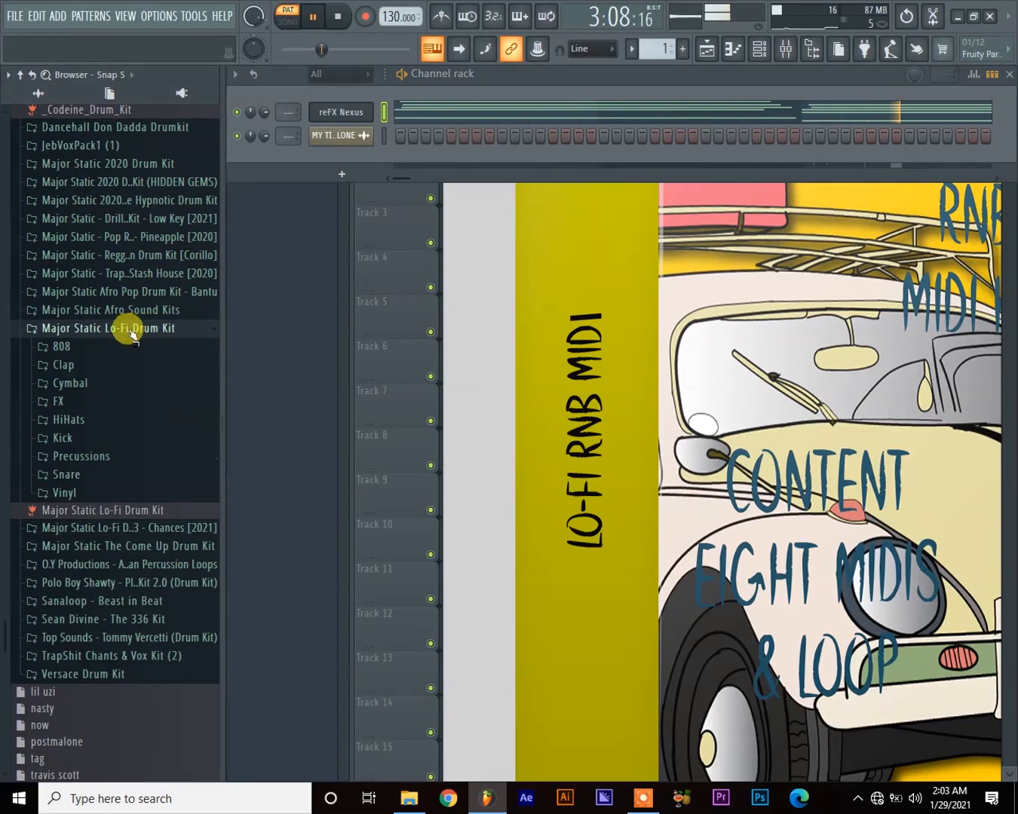
{"action": "left_click", "coordinate": [154, 528]}
{"action": "scroll", "coordinate": [156, 558], "scroll_direction": "down", "scroll_amount": 4}
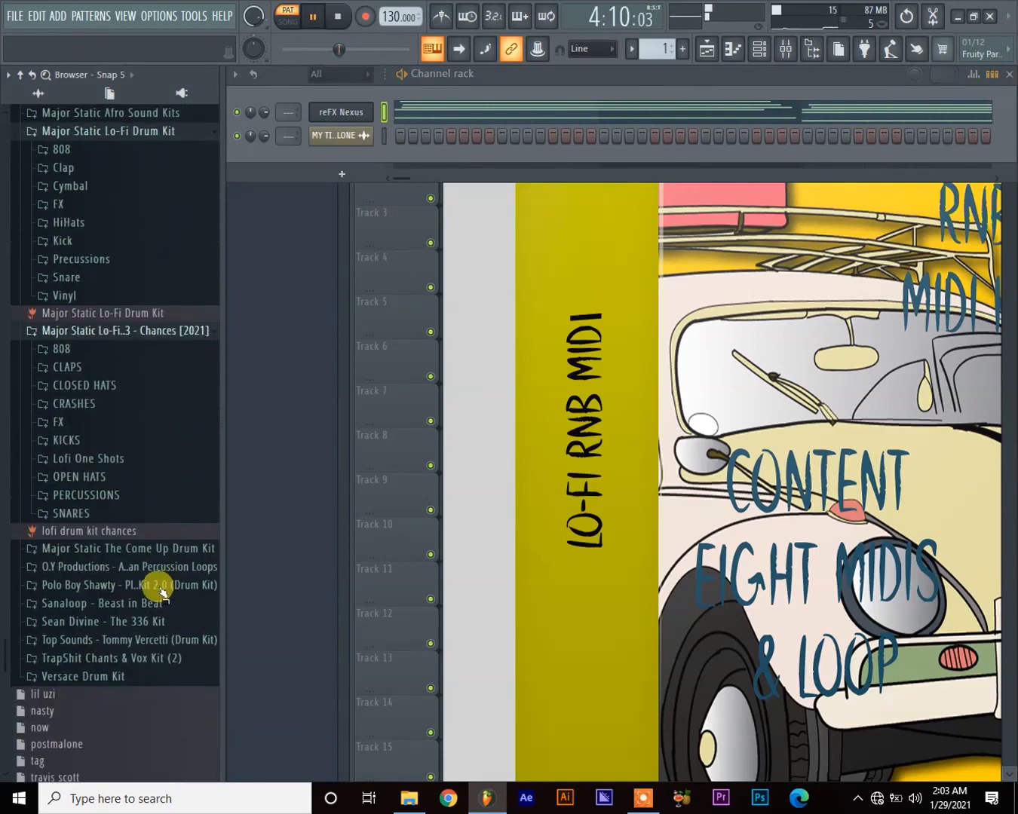
Audition samples in the Chances kit's KICKS folder and open [MS] Lo-Fi Kick 12 - Chances in a new channel
{"action": "left_click", "coordinate": [65, 437]}
{"action": "scroll", "coordinate": [113, 529], "scroll_direction": "down", "scroll_amount": 6}
{"action": "left_click", "coordinate": [125, 406]}
{"action": "left_click", "coordinate": [126, 357]}
{"action": "left_click", "coordinate": [127, 343]}
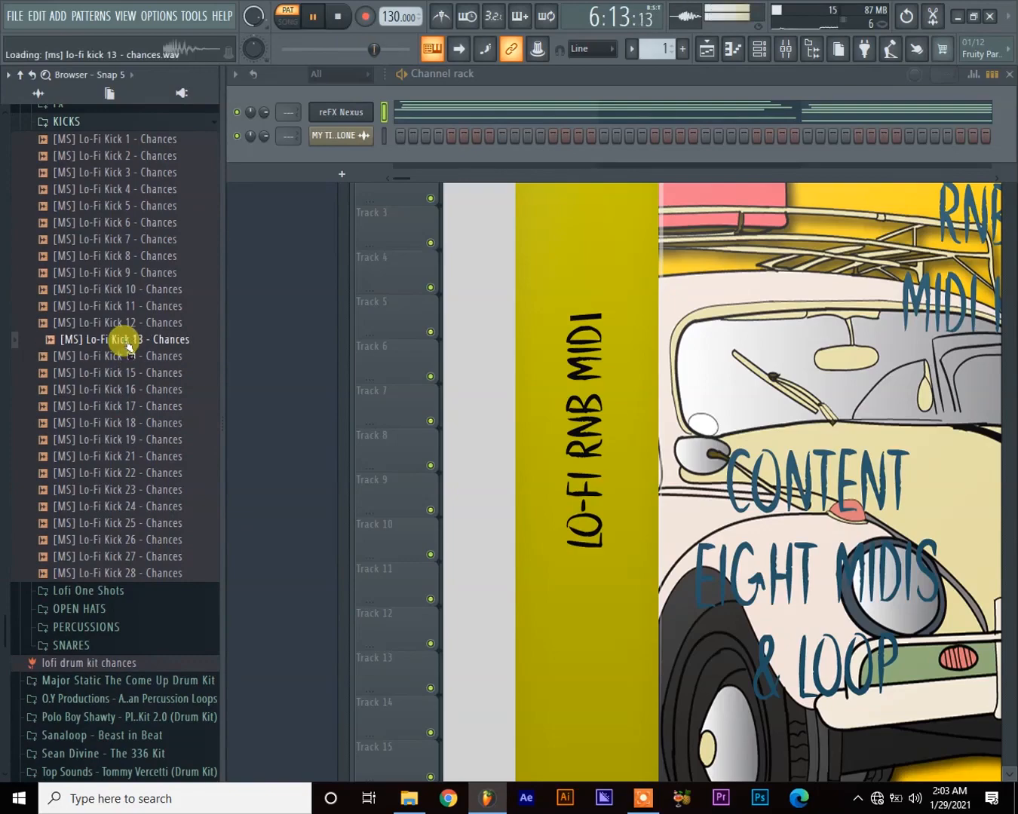
{"action": "left_click", "coordinate": [127, 324]}
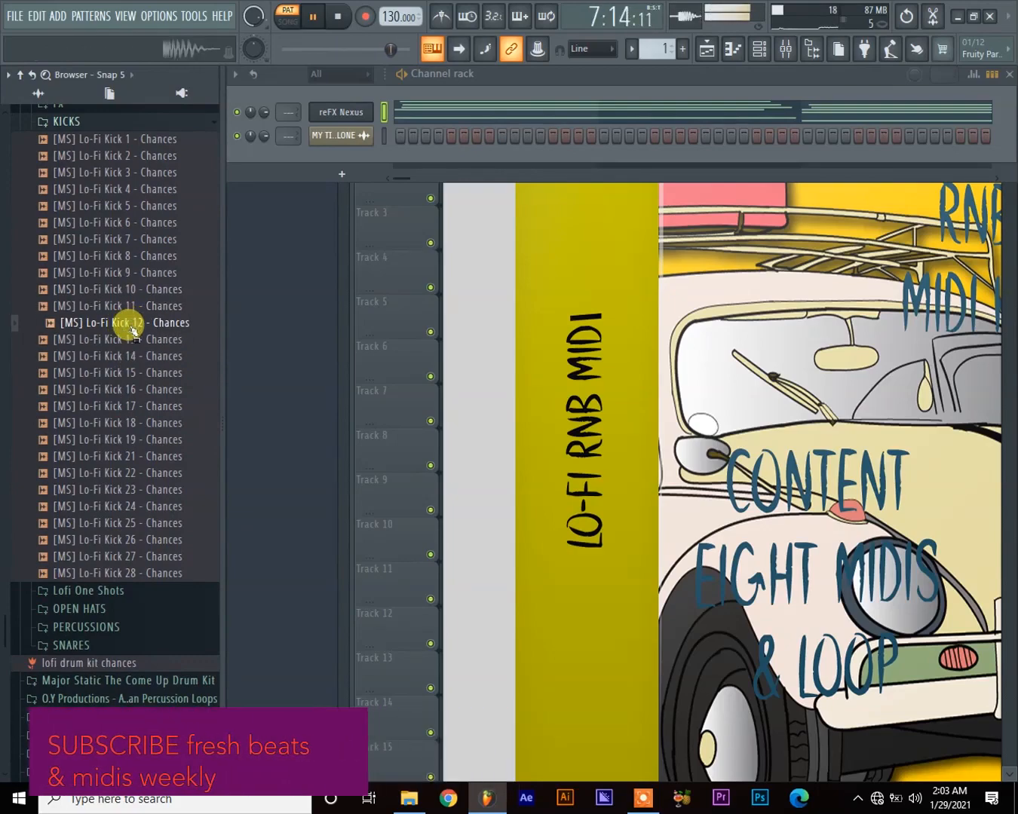
{"action": "right_click", "coordinate": [129, 323]}
{"action": "left_click", "coordinate": [200, 339]}
Audition the Chances kit's SNARES, open [MS] Lo-Fi Snare 10 - Chances in a new channel, and close the Kick 12 sampler window
{"action": "scroll", "coordinate": [141, 542], "scroll_direction": "down", "scroll_amount": 6}
{"action": "scroll", "coordinate": [114, 355], "scroll_direction": "up", "scroll_amount": 1}
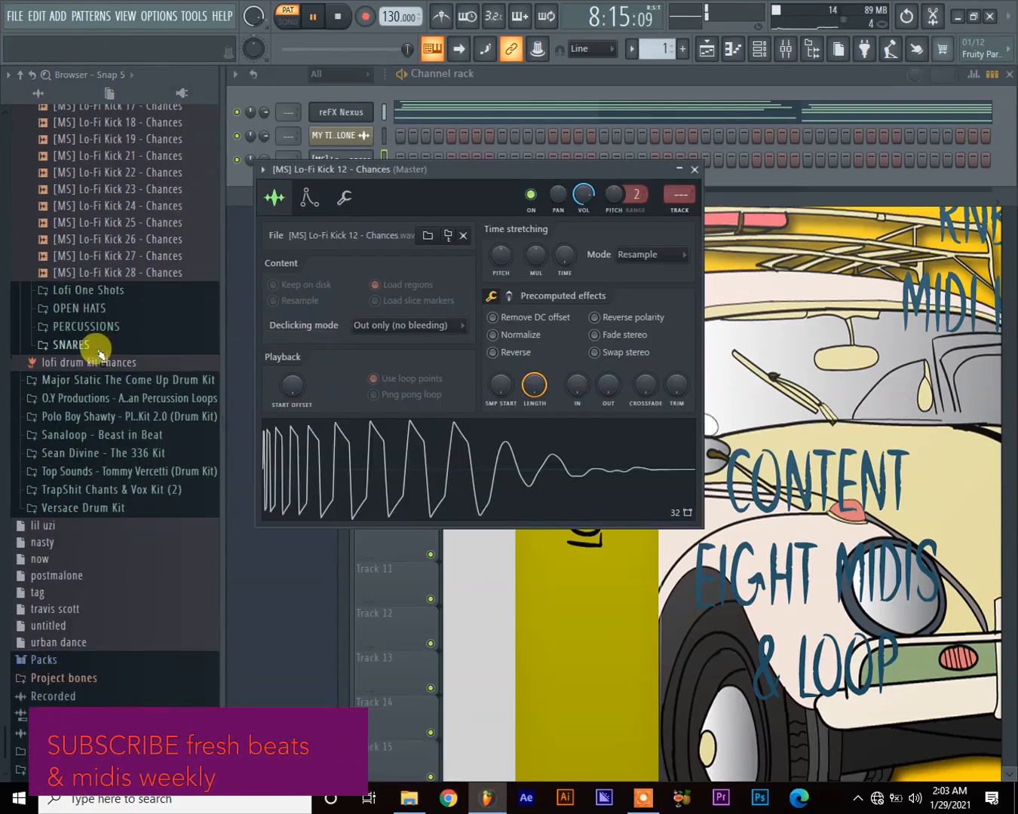
{"action": "left_click", "coordinate": [89, 346]}
{"action": "left_click", "coordinate": [143, 499]}
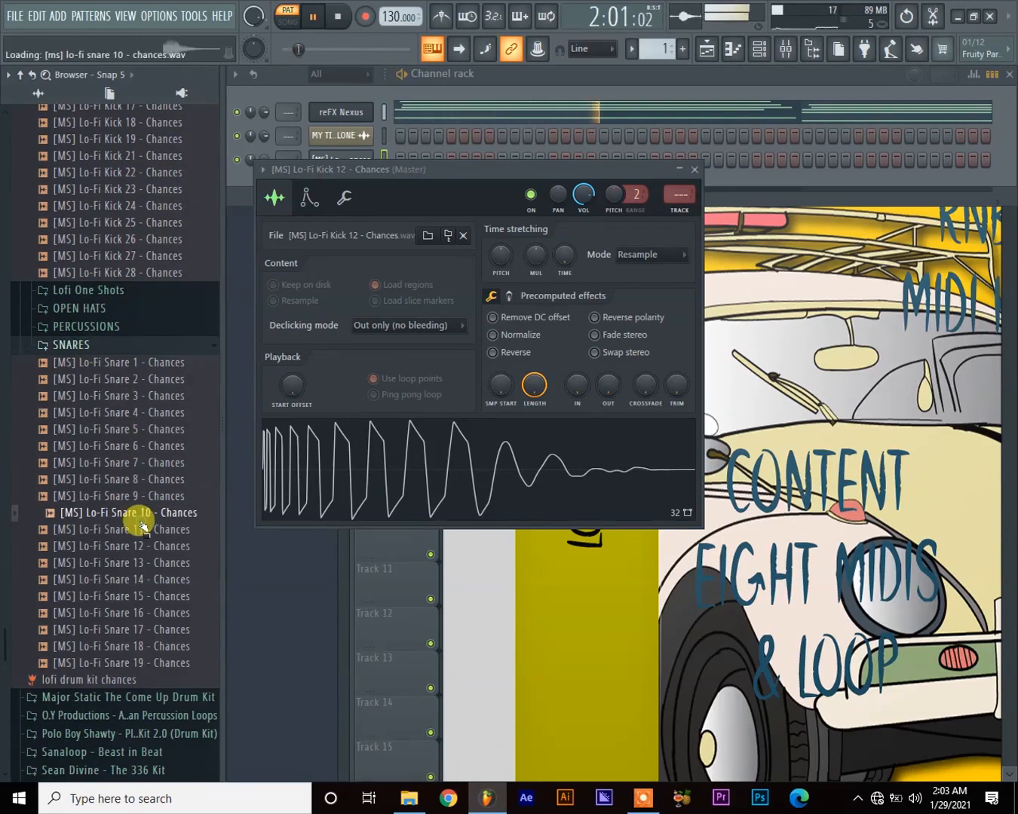
{"action": "left_click", "coordinate": [148, 512]}
{"action": "right_click", "coordinate": [147, 511]}
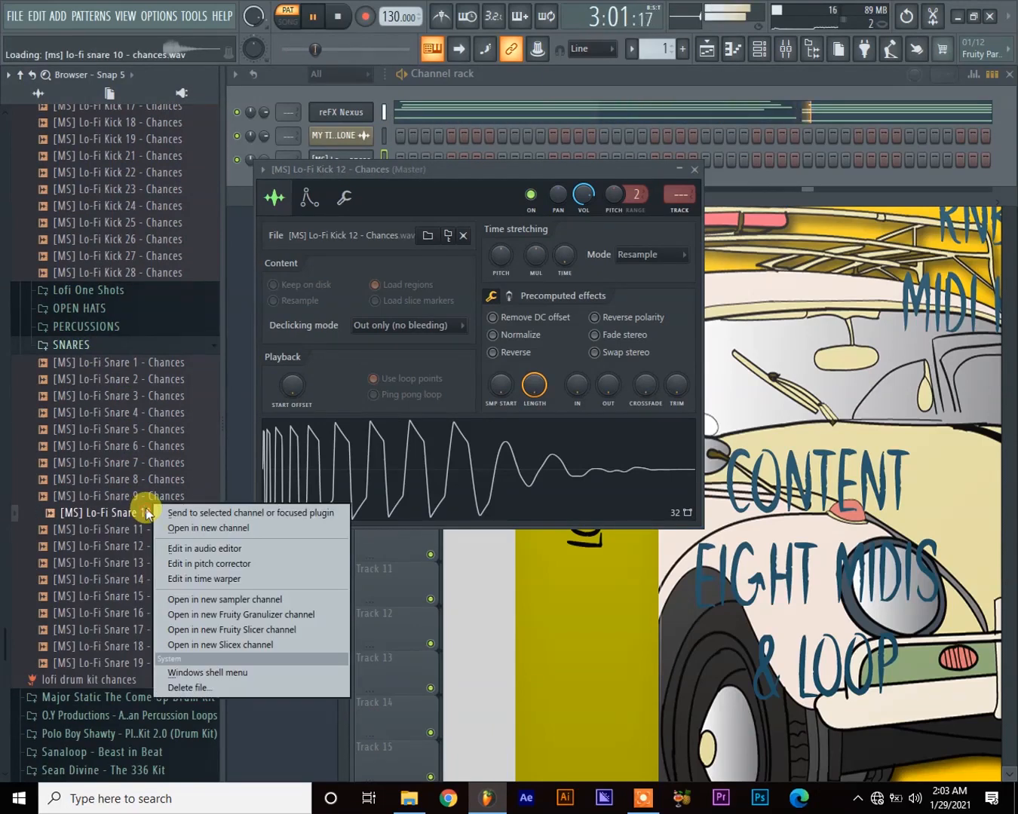
{"action": "left_click", "coordinate": [202, 528]}
{"action": "left_click", "coordinate": [715, 190]}
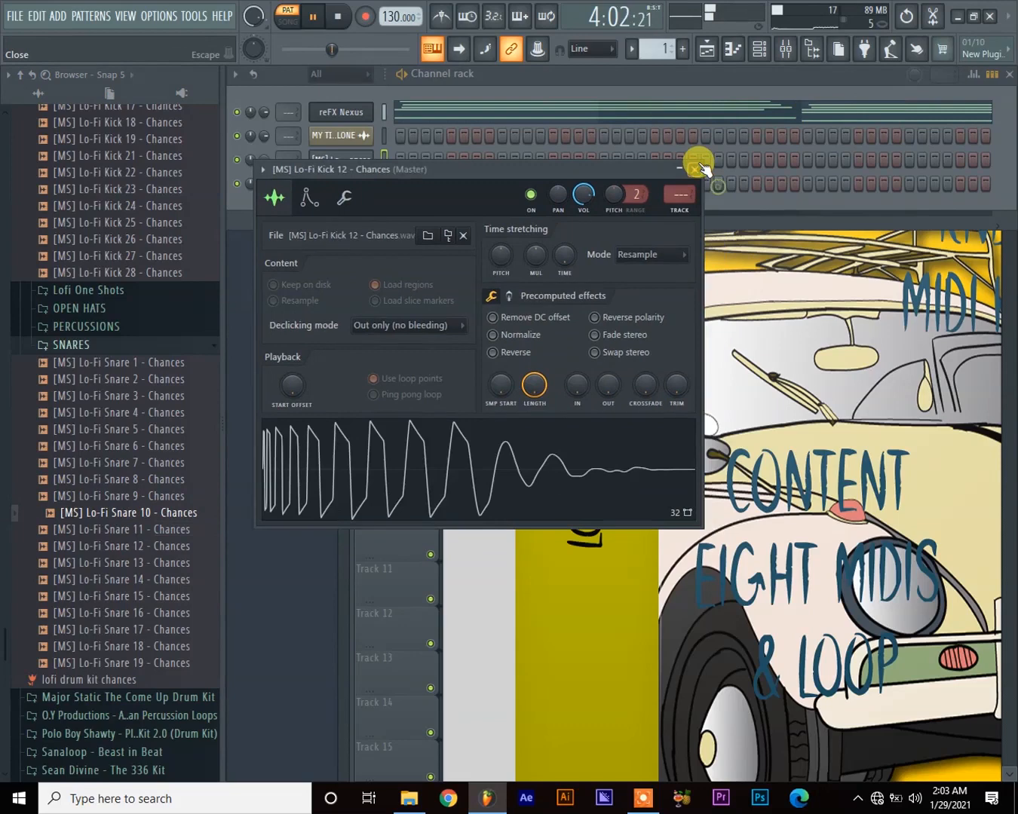
{"action": "left_click", "coordinate": [695, 169]}
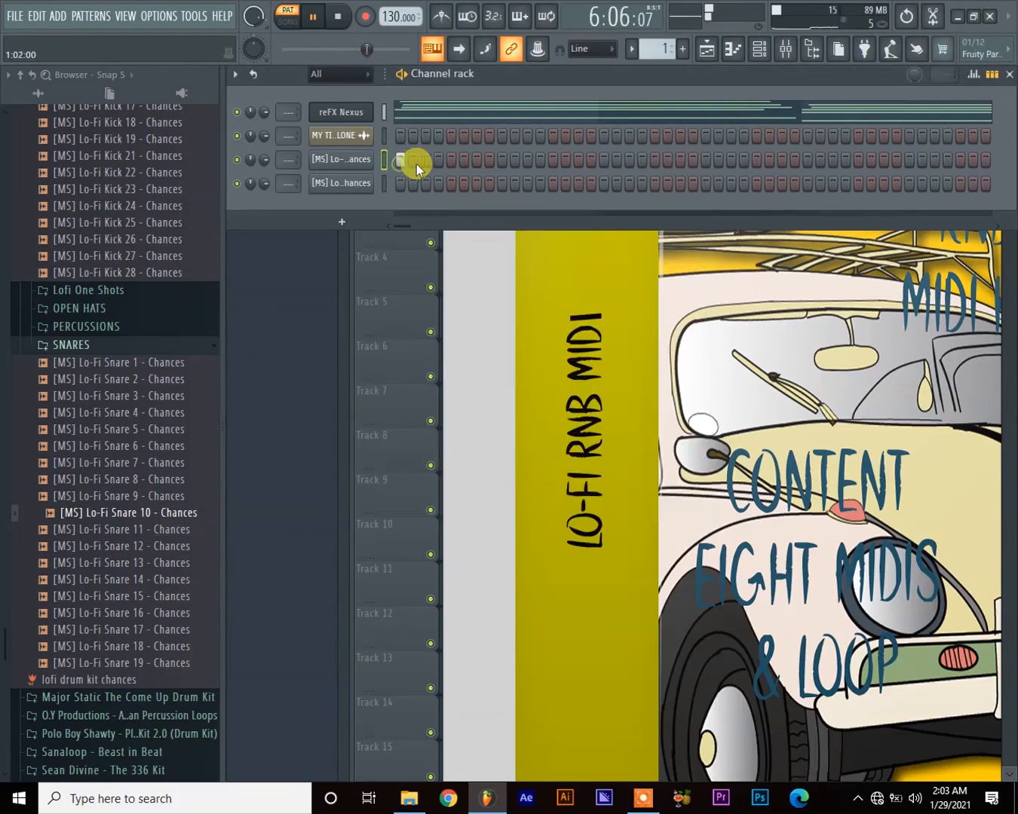
Place kicks on steps 1, 7 and 13 of bar 1 and 5 and 13 of bar 2, with snares on step 9 of both bars
{"action": "left_click", "coordinate": [501, 184]}
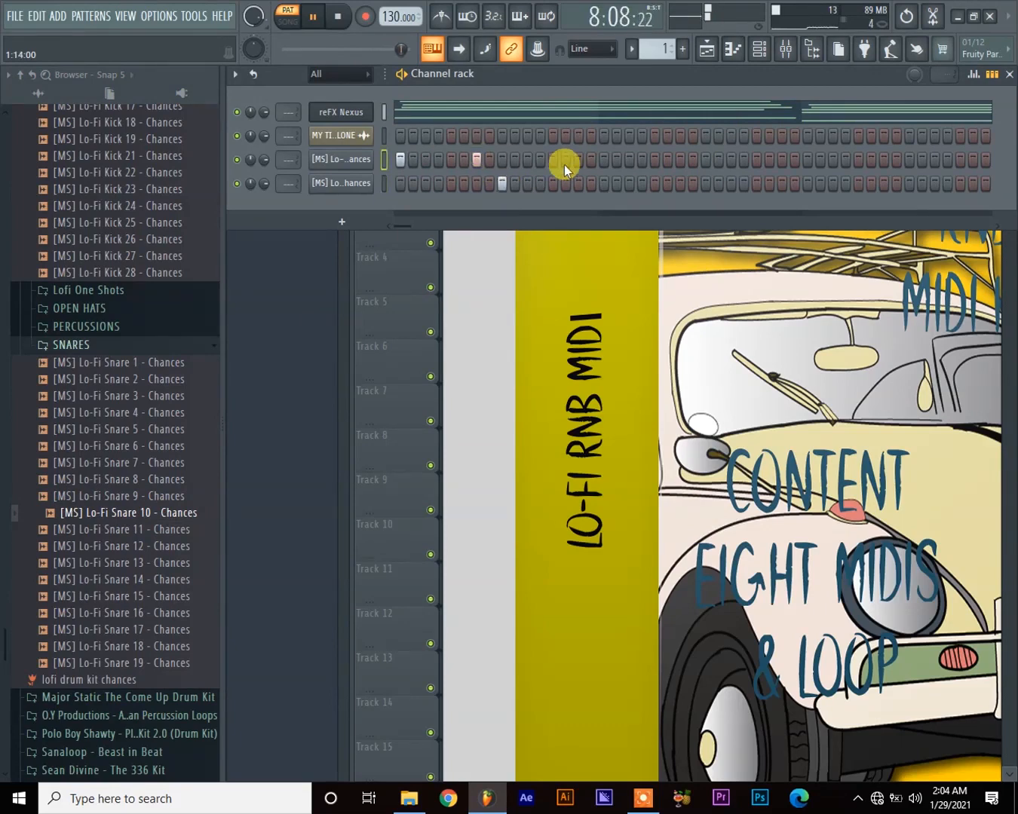
{"action": "key", "text": "space"}
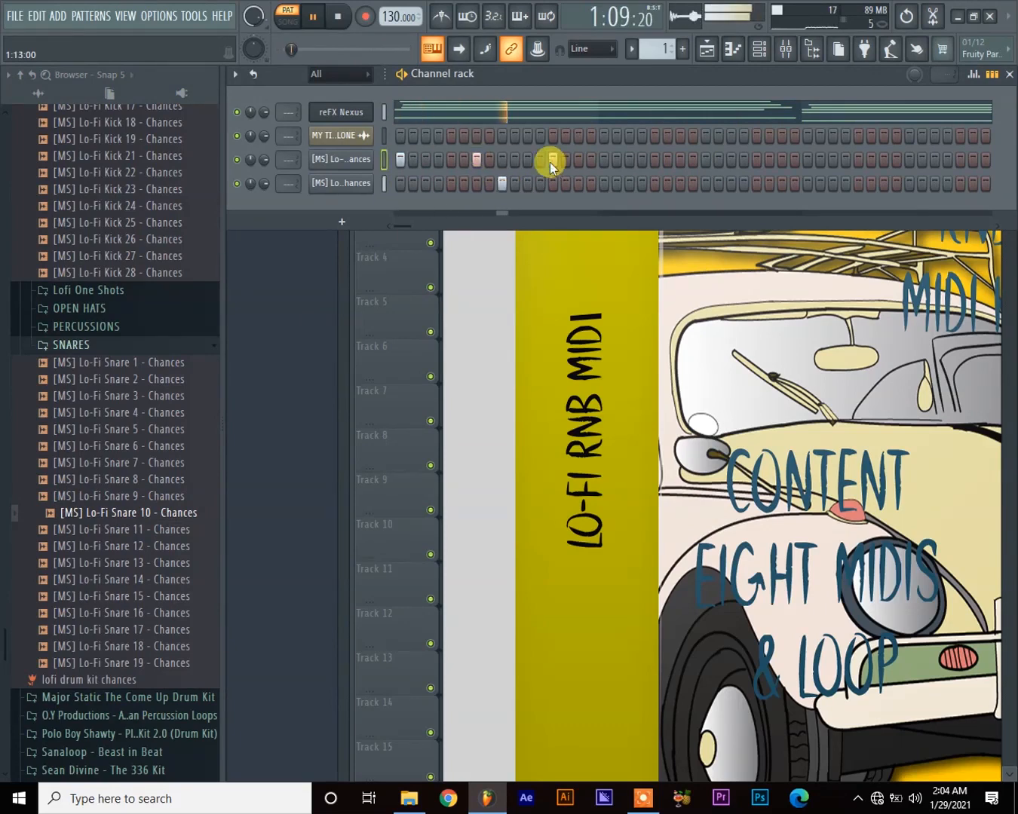
{"action": "key", "text": "space"}
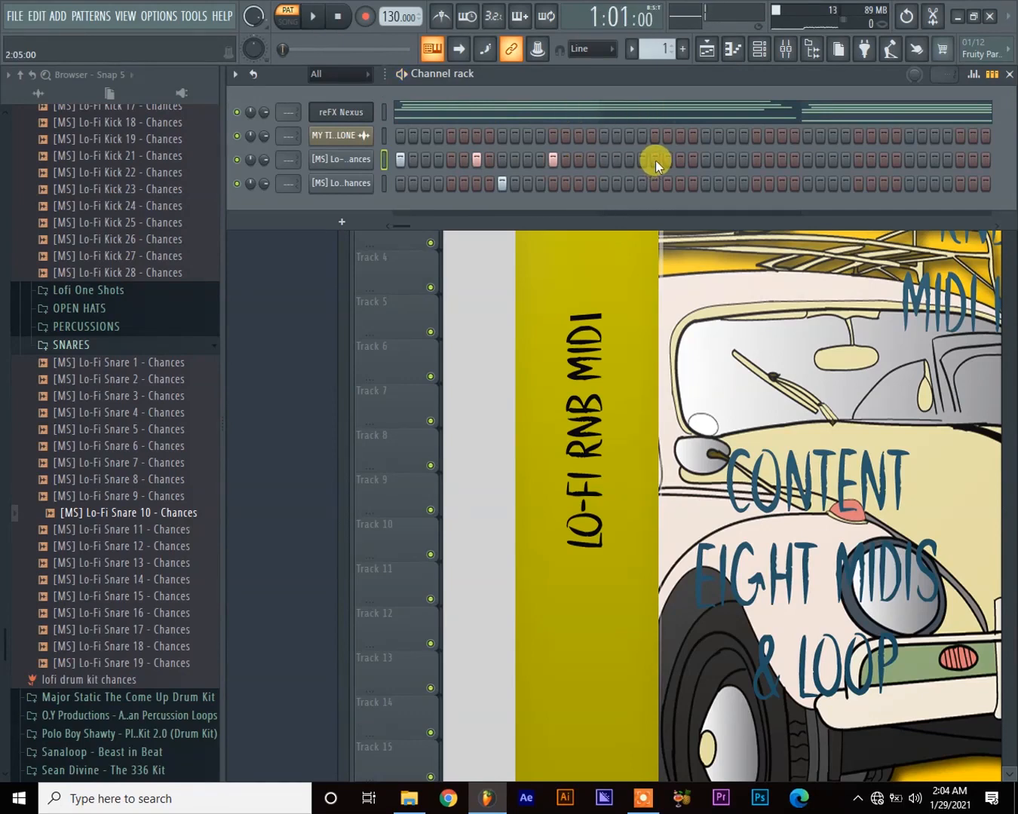
{"action": "left_click", "coordinate": [655, 161]}
{"action": "left_click", "coordinate": [705, 183]}
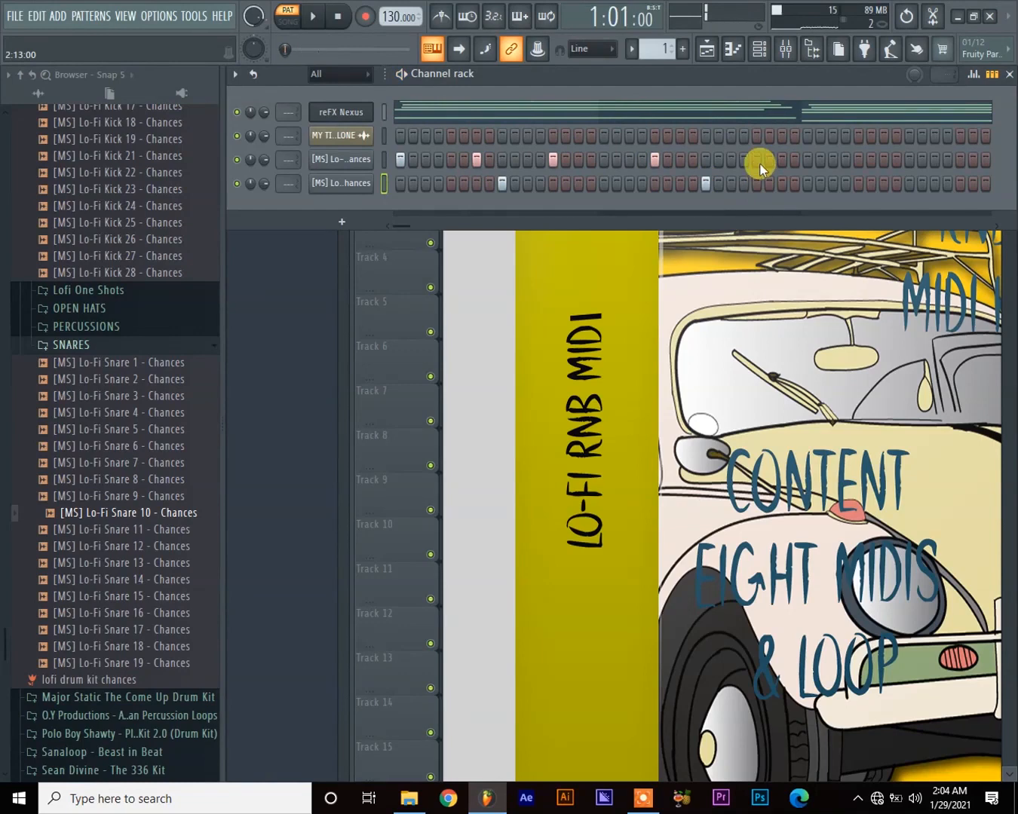
Add kicks on steps 5, 11 and 13 of bar 3 and step 5 of bar 4, with snares on step 9 of both bars
{"action": "left_click", "coordinate": [996, 225]}
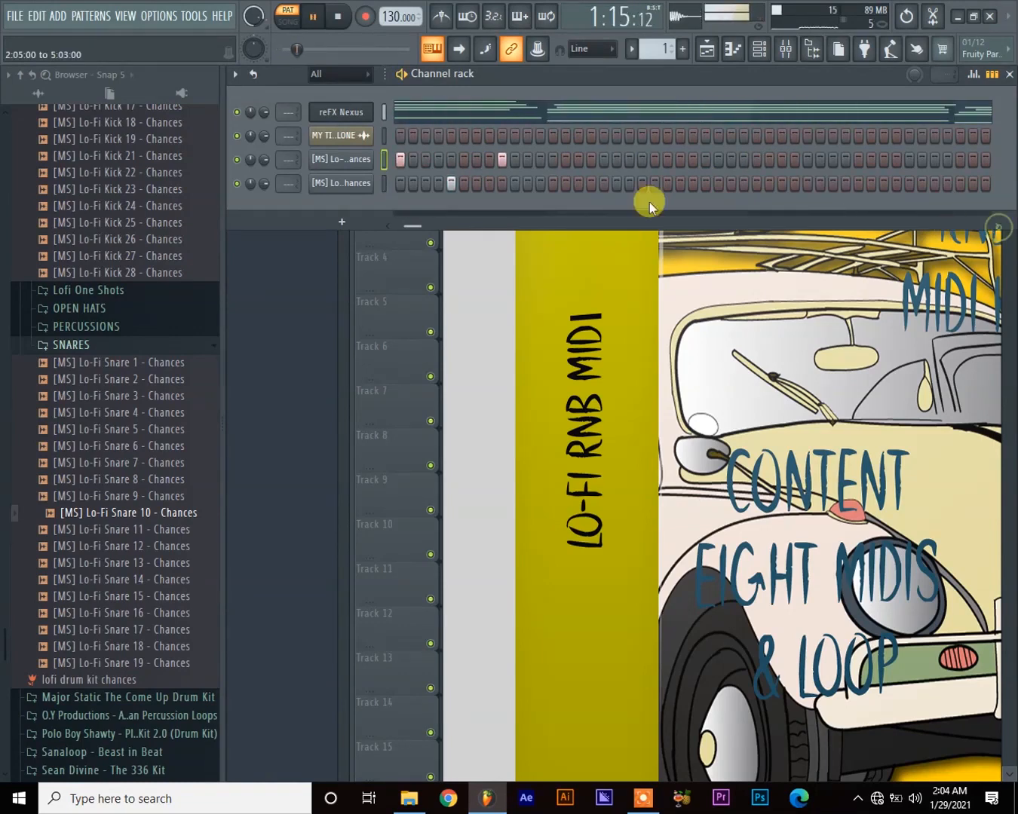
{"action": "left_click", "coordinate": [605, 160]}
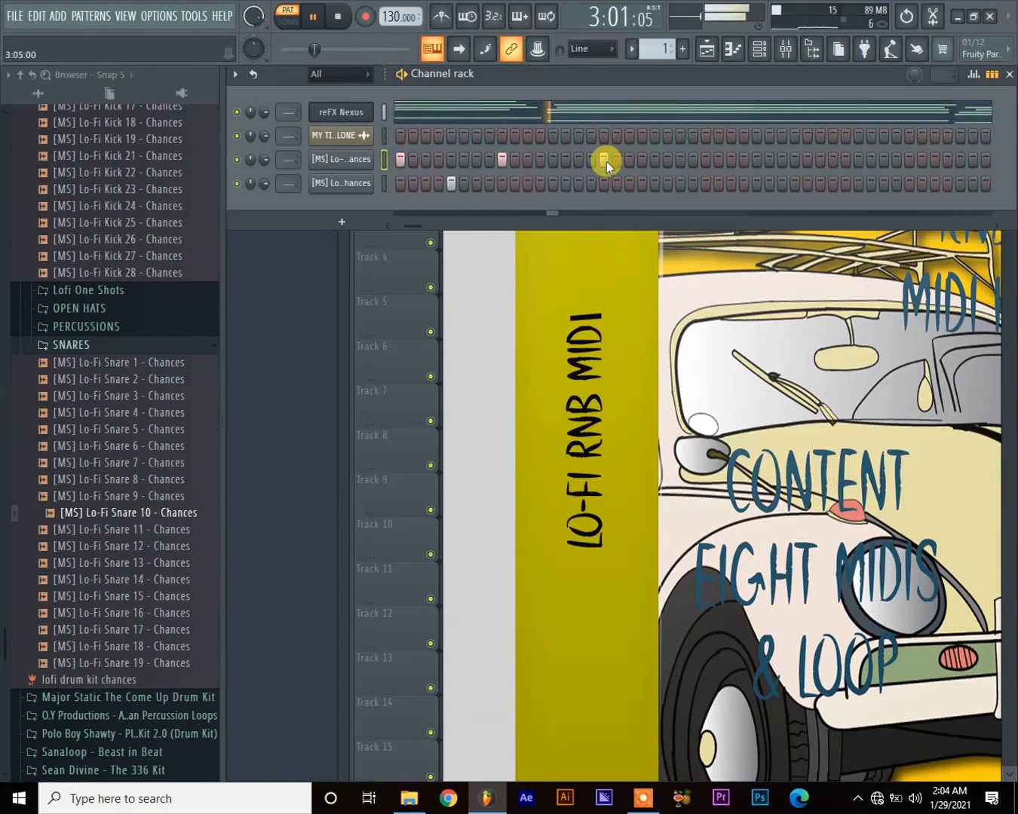
{"action": "key", "text": "space"}
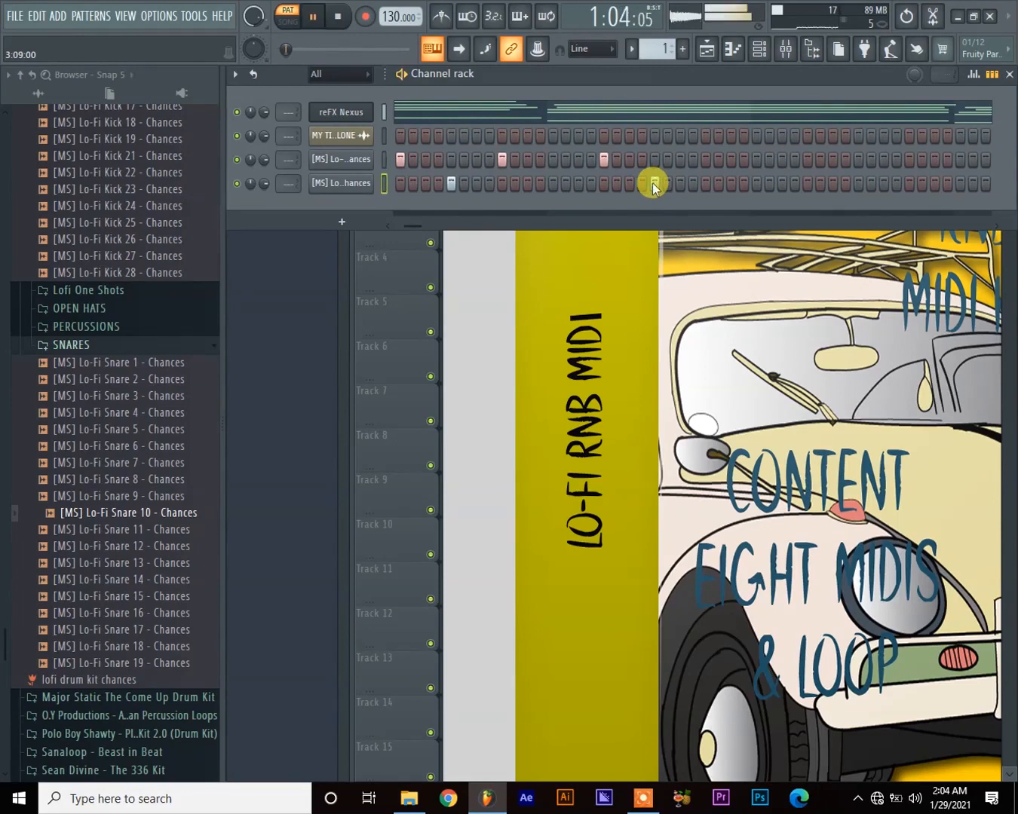
{"action": "left_click", "coordinate": [705, 161]}
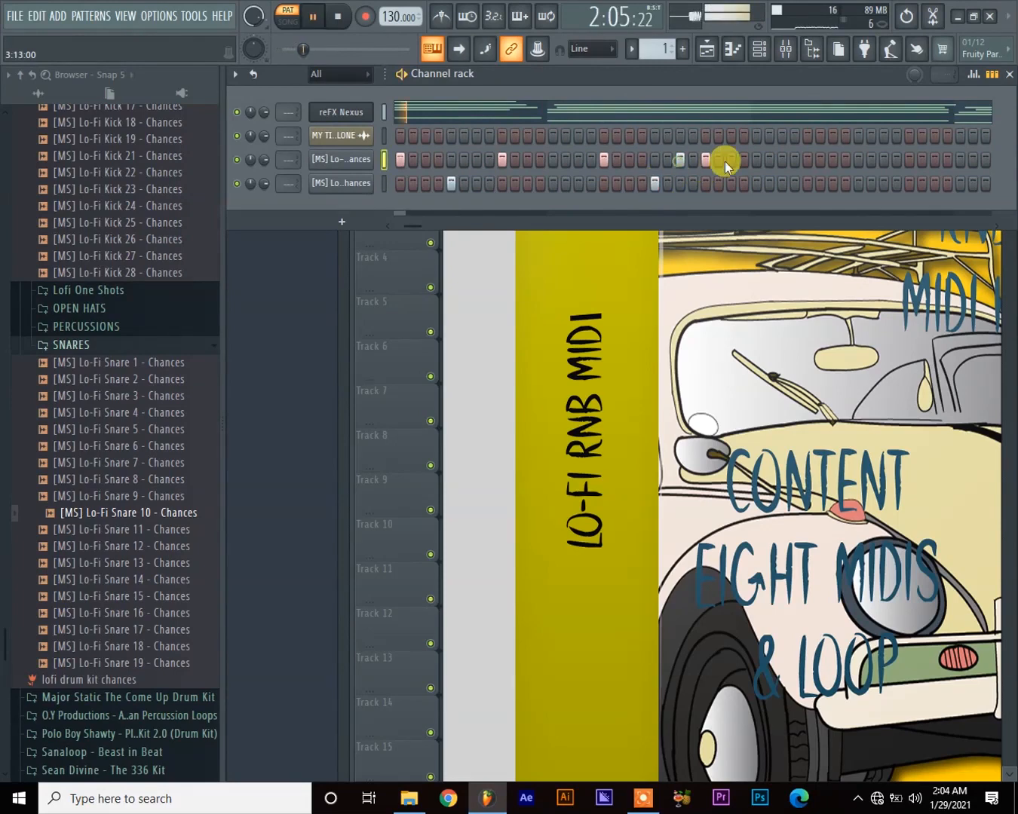
{"action": "left_click", "coordinate": [808, 185]}
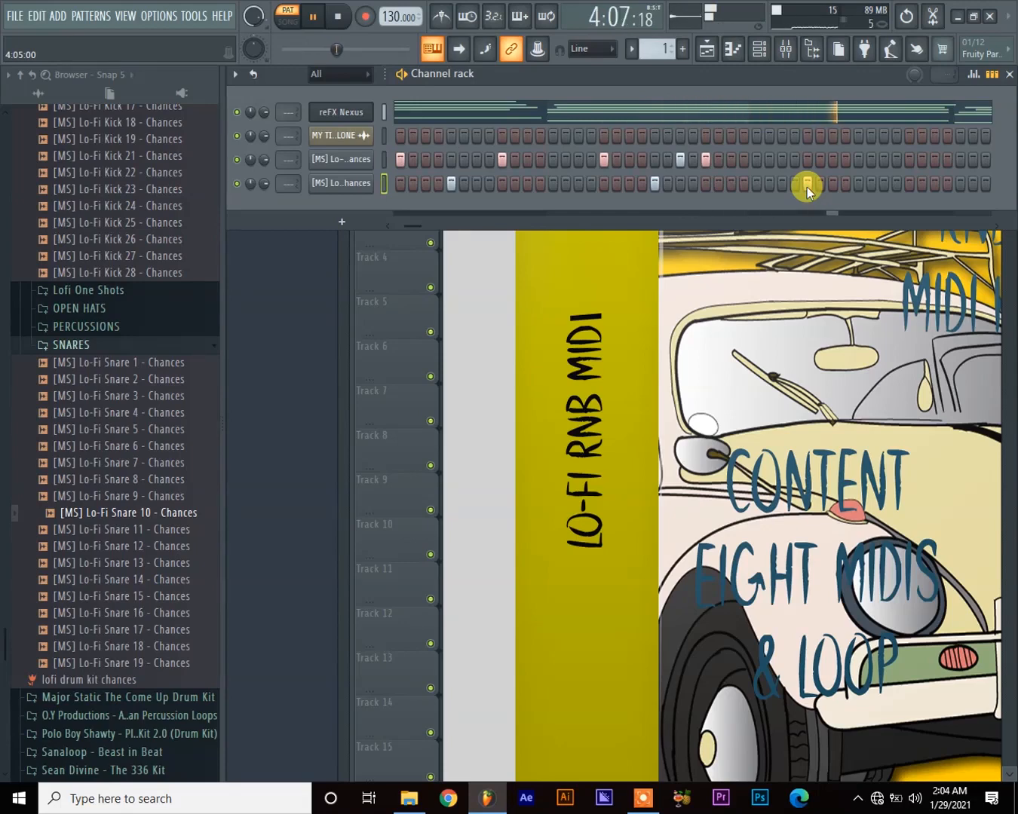
{"action": "right_click", "coordinate": [807, 187]}
{"action": "left_click", "coordinate": [809, 161]}
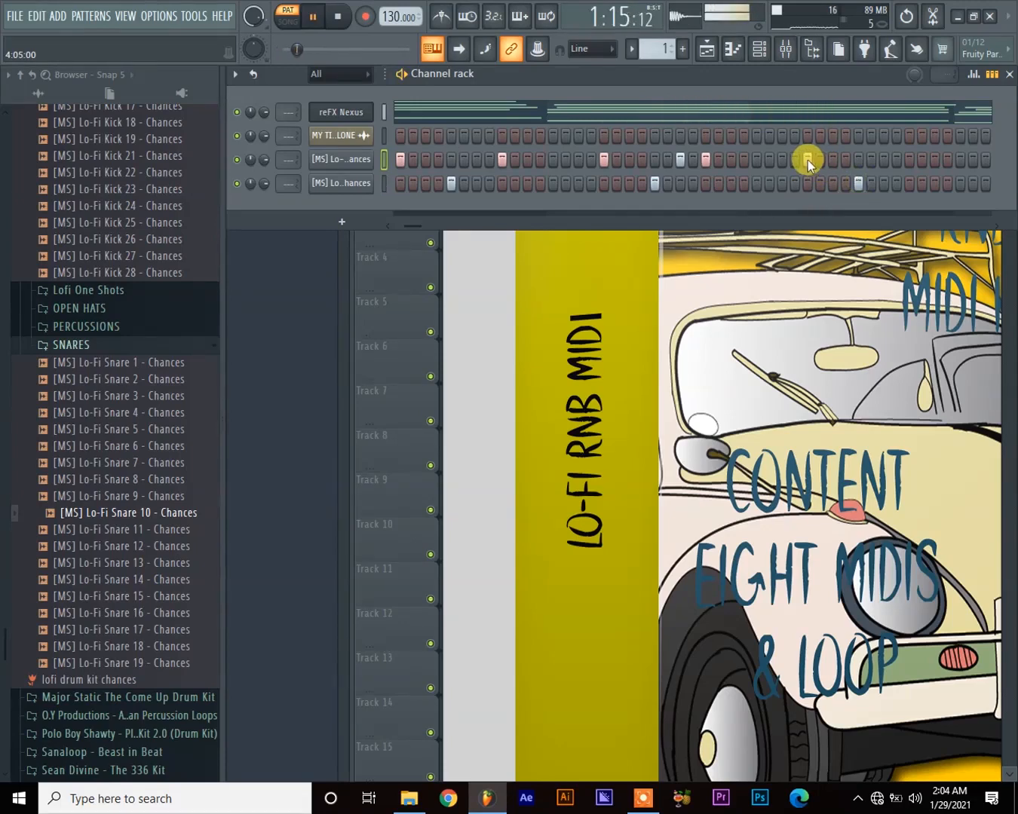
Add a kick on step 1 and a snare on step 9 of bar 5, removing the misplaced snare on step 13
{"action": "left_click", "coordinate": [996, 226]}
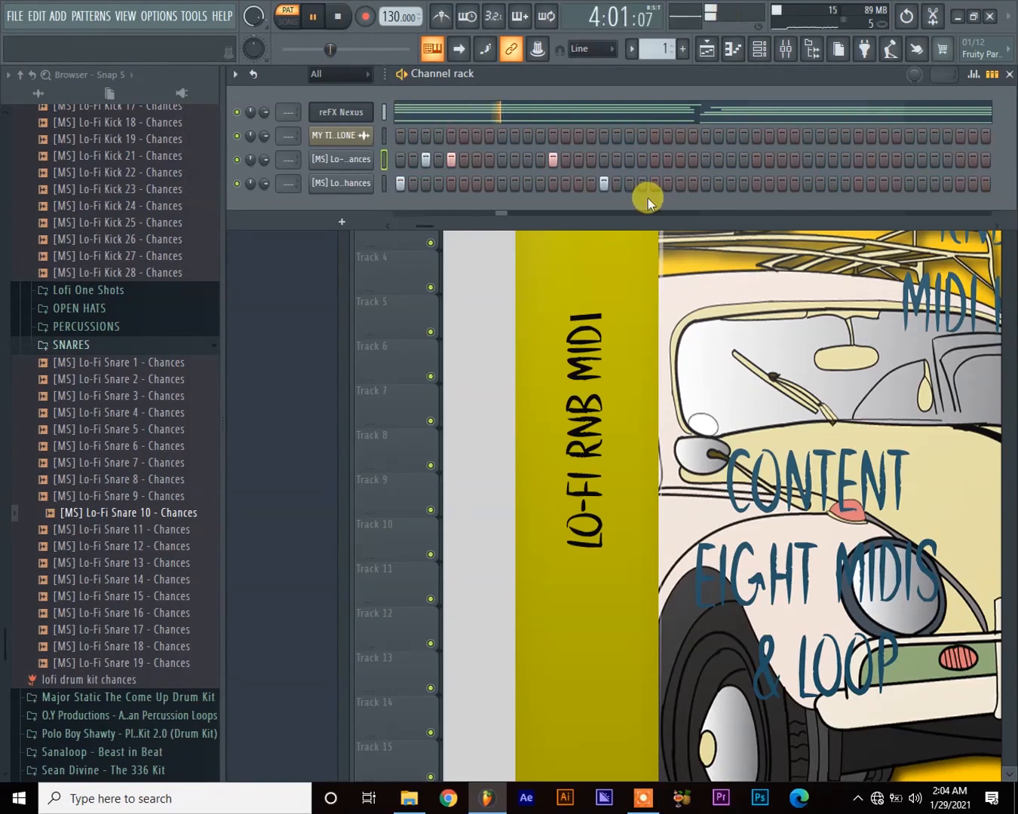
{"action": "left_click", "coordinate": [706, 161]}
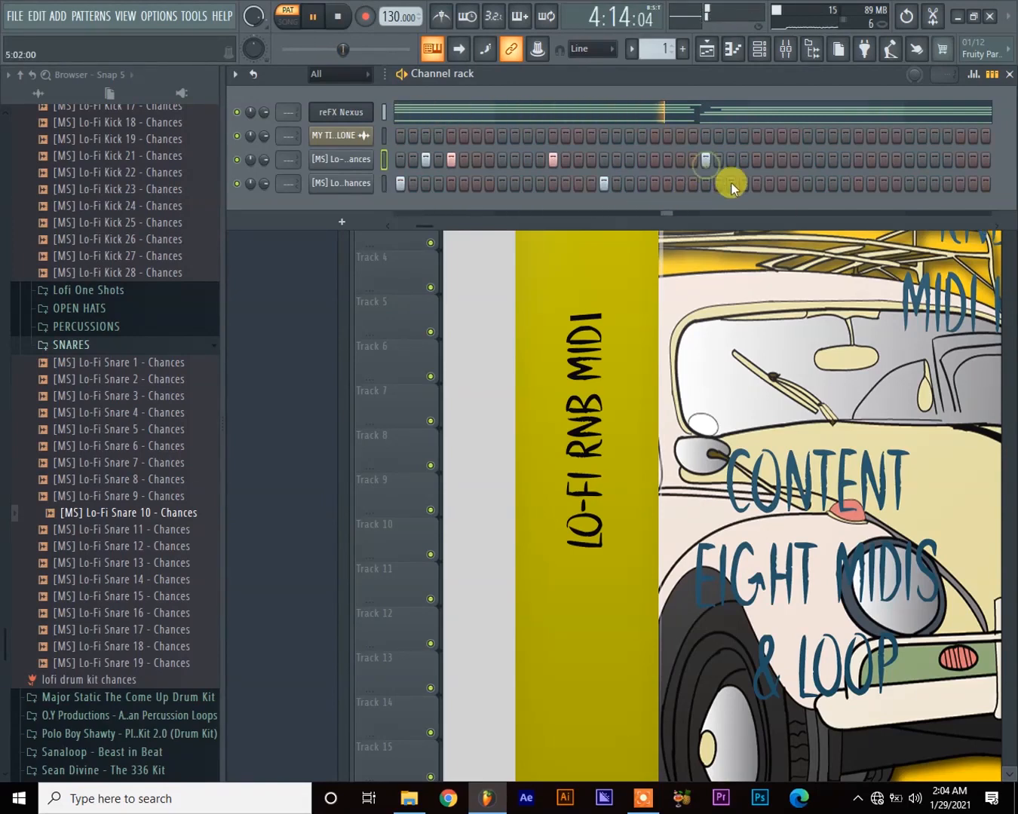
{"action": "left_click", "coordinate": [858, 184]}
{"action": "left_click", "coordinate": [807, 183]}
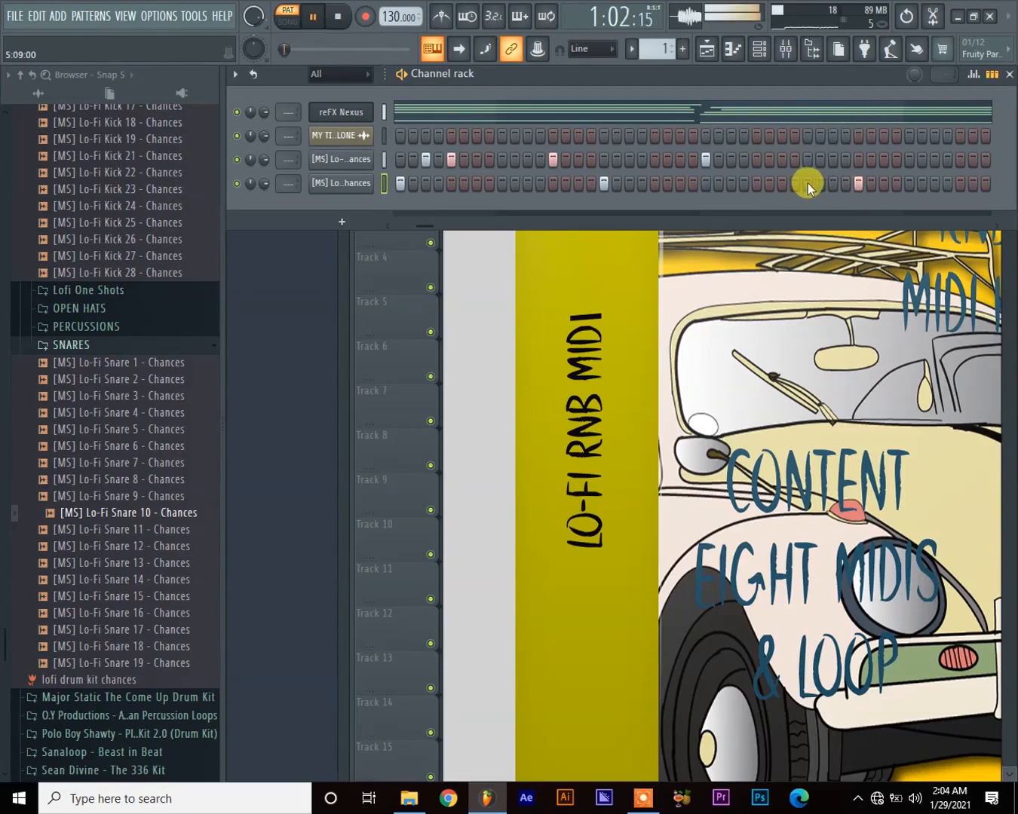
{"action": "right_click", "coordinate": [862, 184]}
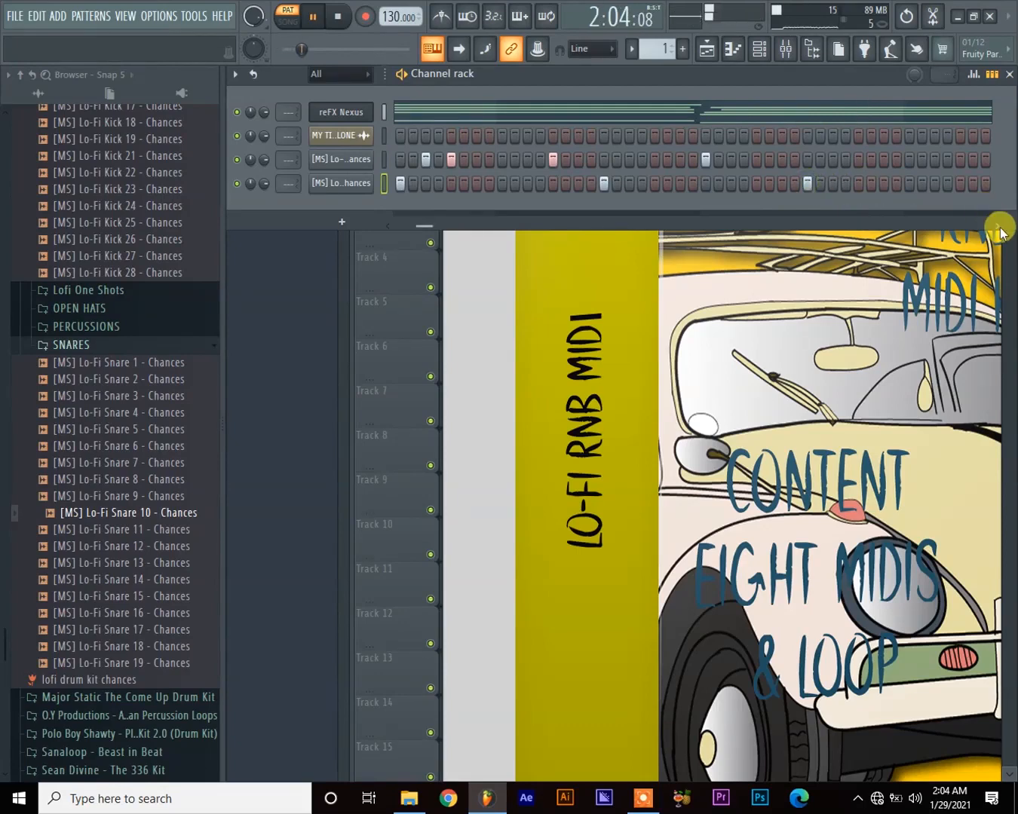
Add kicks on step 15 of bar 5 and step 7 of bar 6, and a snare on step 9 of bar 6
{"action": "left_click", "coordinate": [999, 226]}
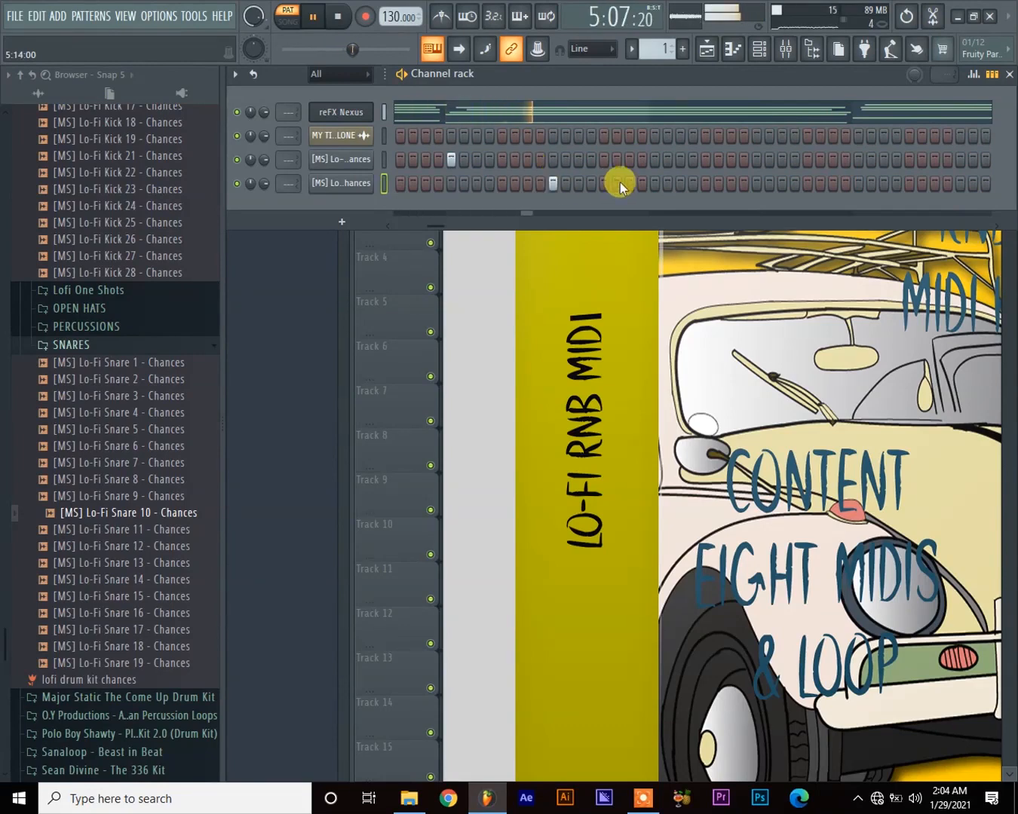
{"action": "left_click", "coordinate": [627, 160]}
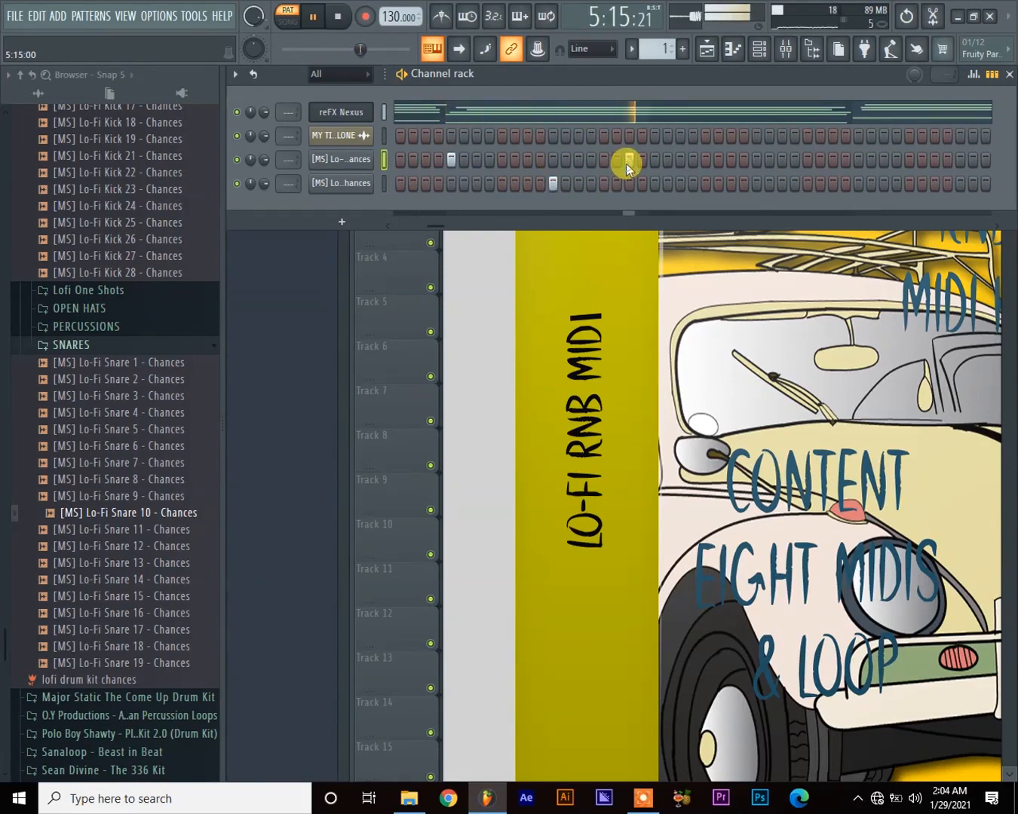
{"action": "left_click", "coordinate": [730, 159]}
{"action": "left_click", "coordinate": [755, 182]}
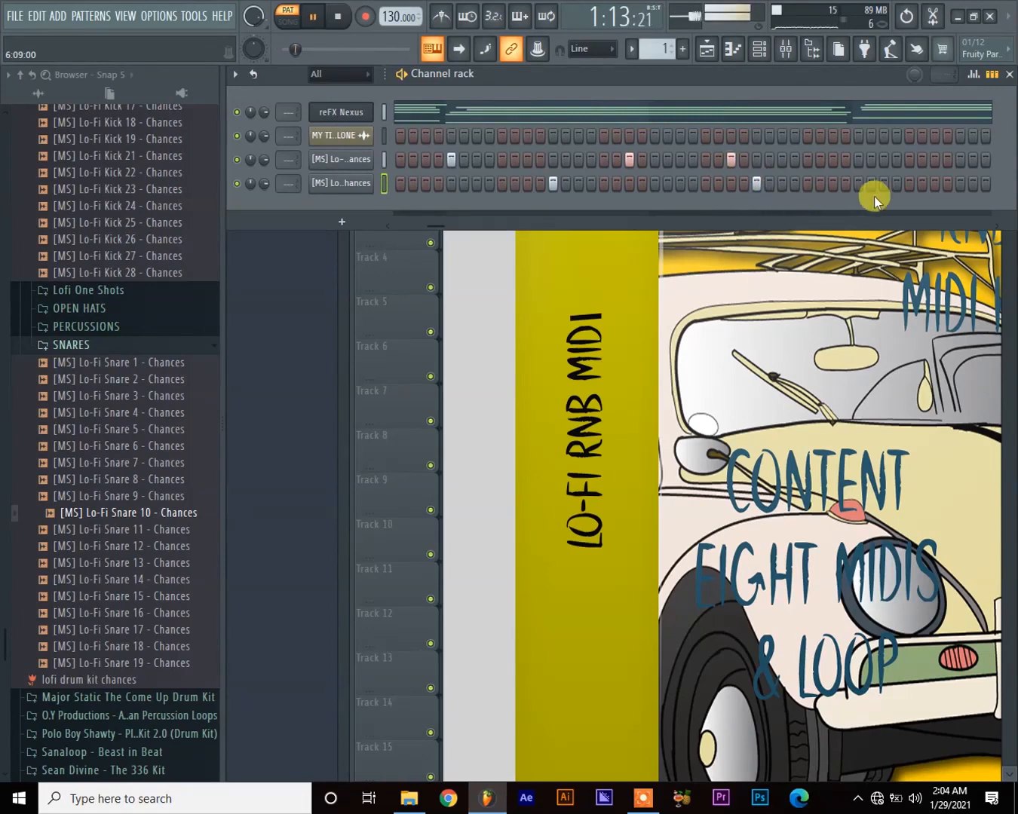
Add kicks on step 5 of bar 7 and steps 5 and 7 of bar 8, with snares on step 9 of both bars
{"action": "left_click", "coordinate": [995, 226]}
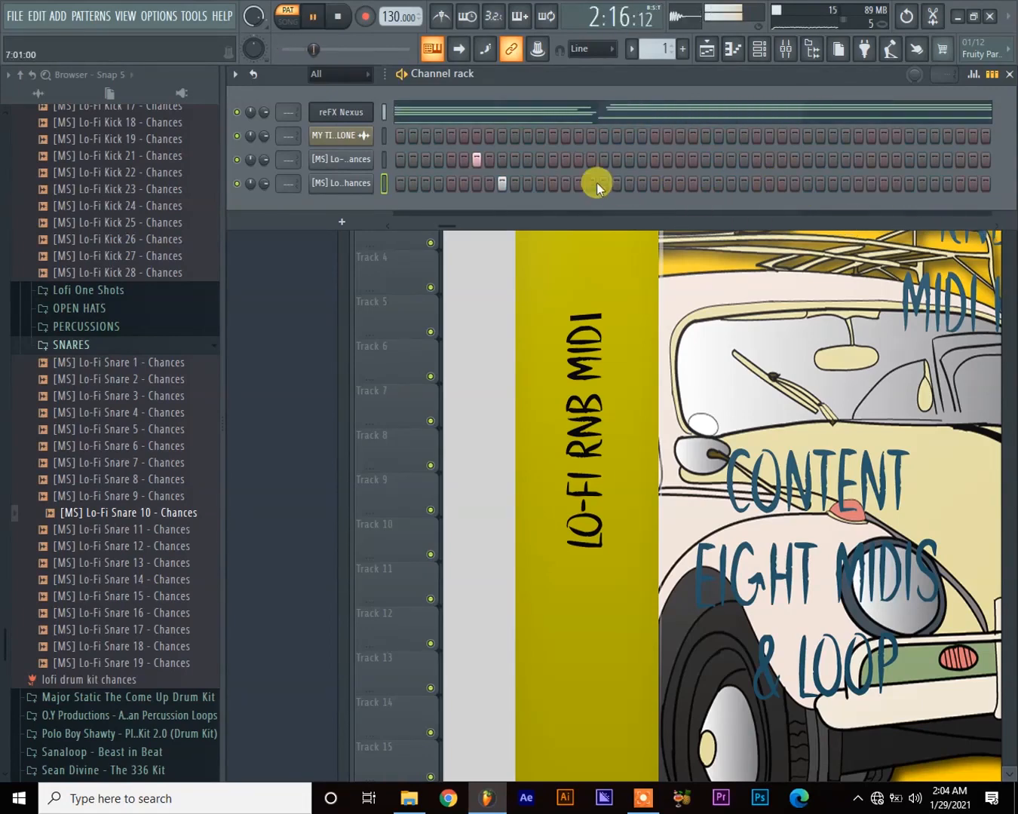
{"action": "left_click", "coordinate": [706, 183]}
{"action": "left_click", "coordinate": [656, 159]}
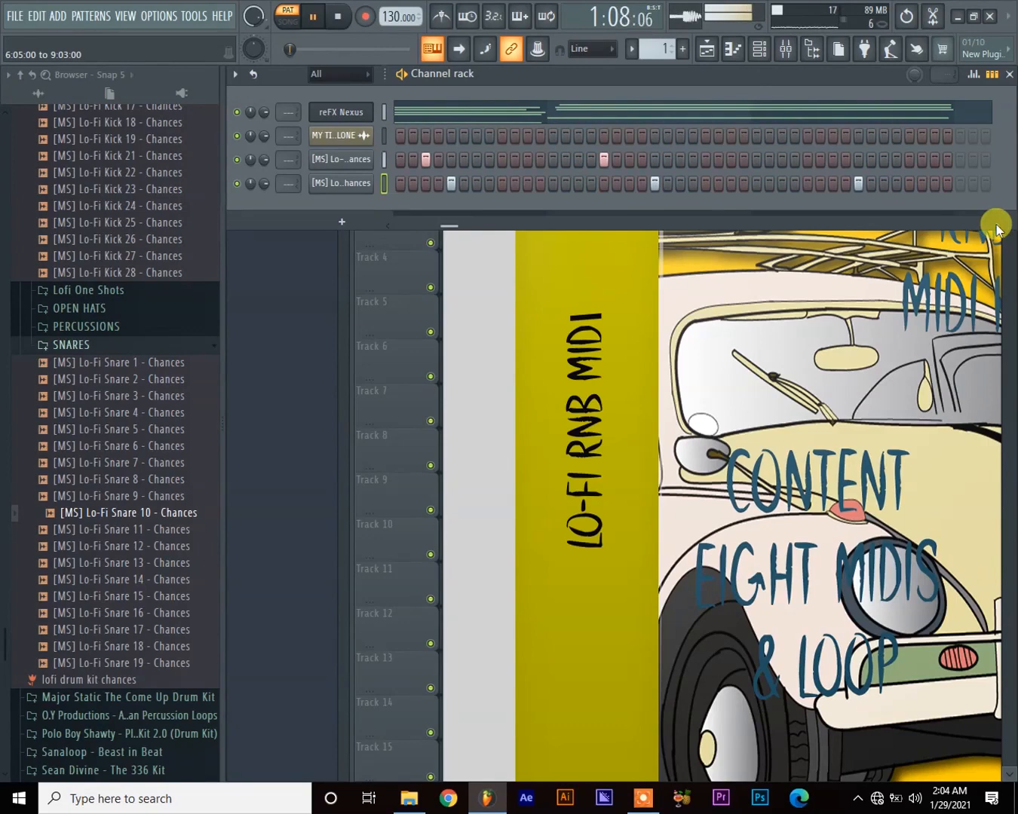
{"action": "left_click", "coordinate": [810, 159]}
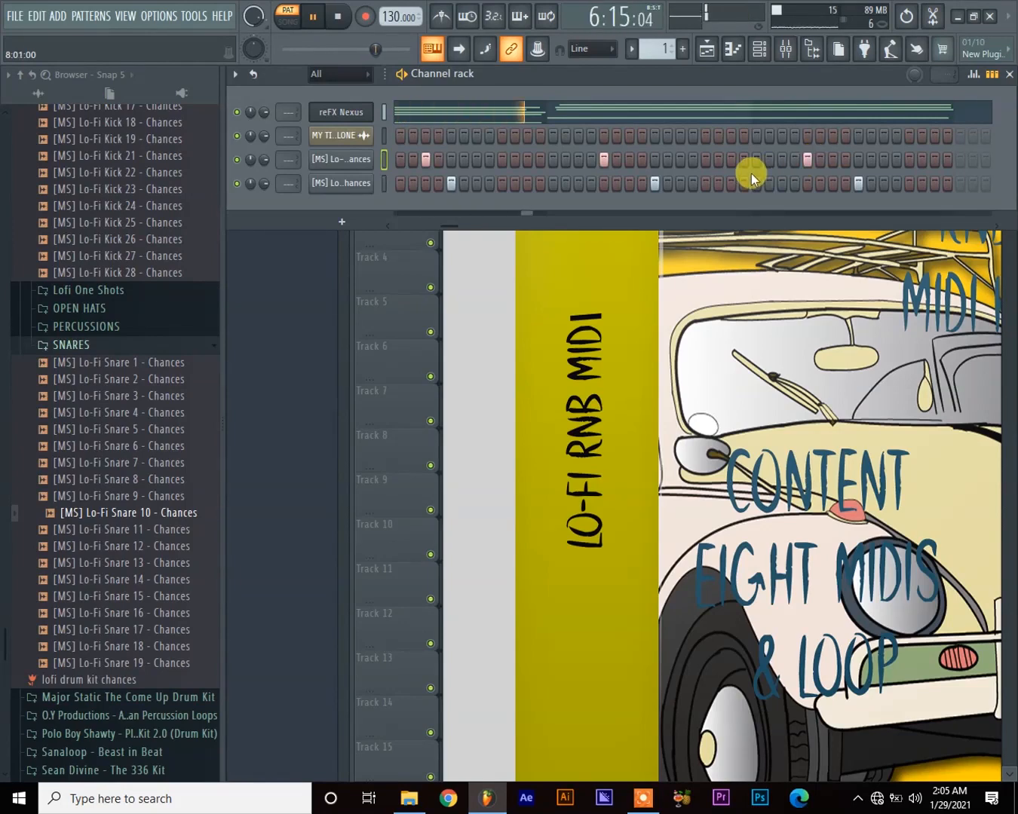
{"action": "left_click", "coordinate": [834, 162]}
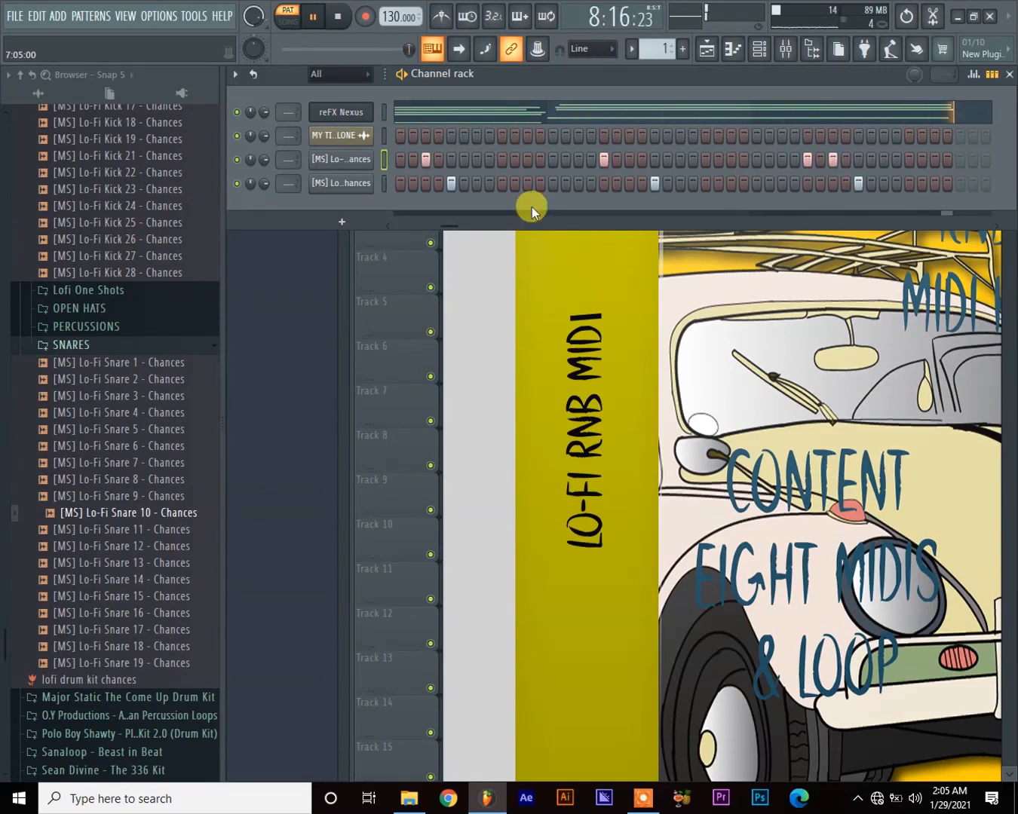
Expand the drum kit's OPEN HATS folder and preview its samples, including Lo-Fi Open Hat 9
{"action": "scroll", "coordinate": [79, 504], "scroll_direction": "down", "scroll_amount": 6}
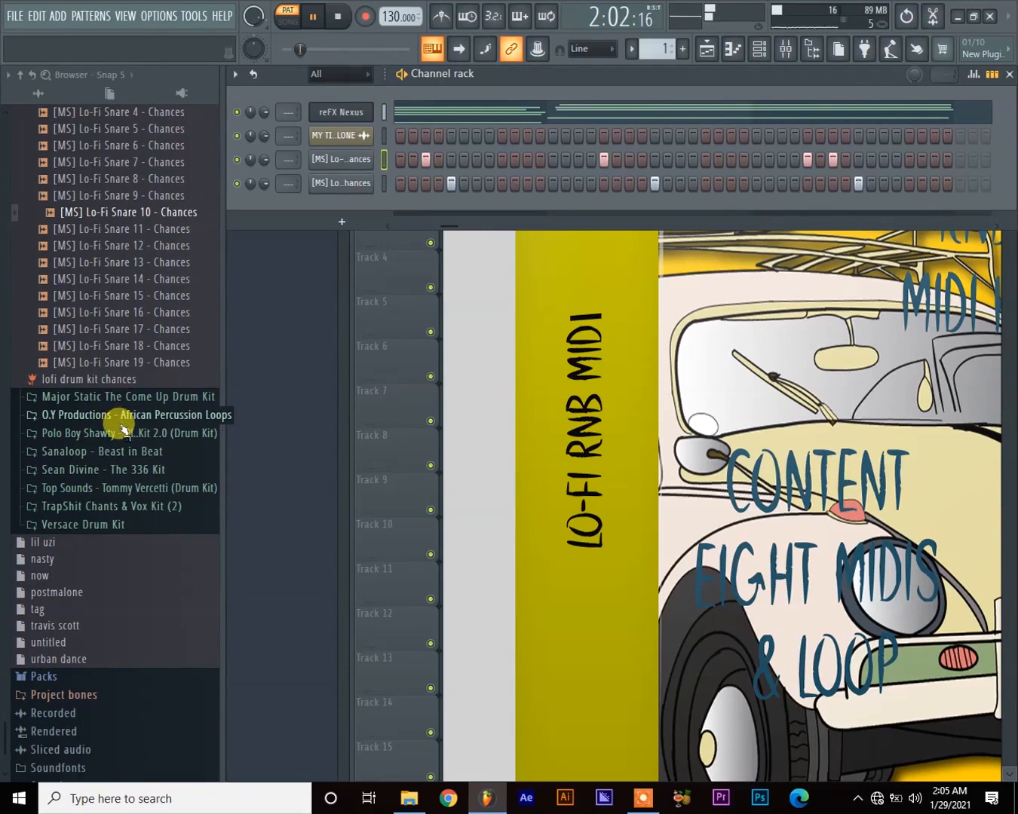
{"action": "scroll", "coordinate": [120, 428], "scroll_direction": "up", "scroll_amount": 3}
{"action": "scroll", "coordinate": [113, 332], "scroll_direction": "up", "scroll_amount": 3}
{"action": "left_click", "coordinate": [79, 309]}
{"action": "left_click", "coordinate": [105, 399]}
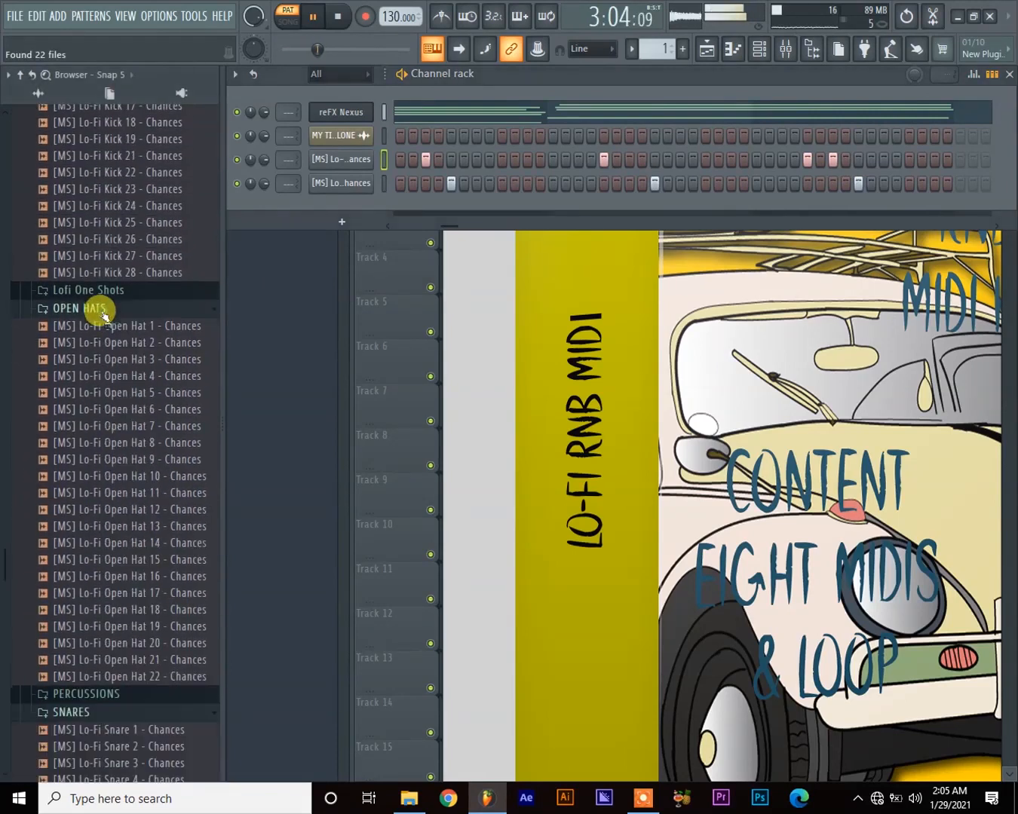
{"action": "left_click", "coordinate": [115, 462]}
Preview samples in the CLOSED HATS folder and load Lo-Fi Closed Hat 4 into a new channel, closing its settings
{"action": "scroll", "coordinate": [117, 468], "scroll_direction": "up", "scroll_amount": 5}
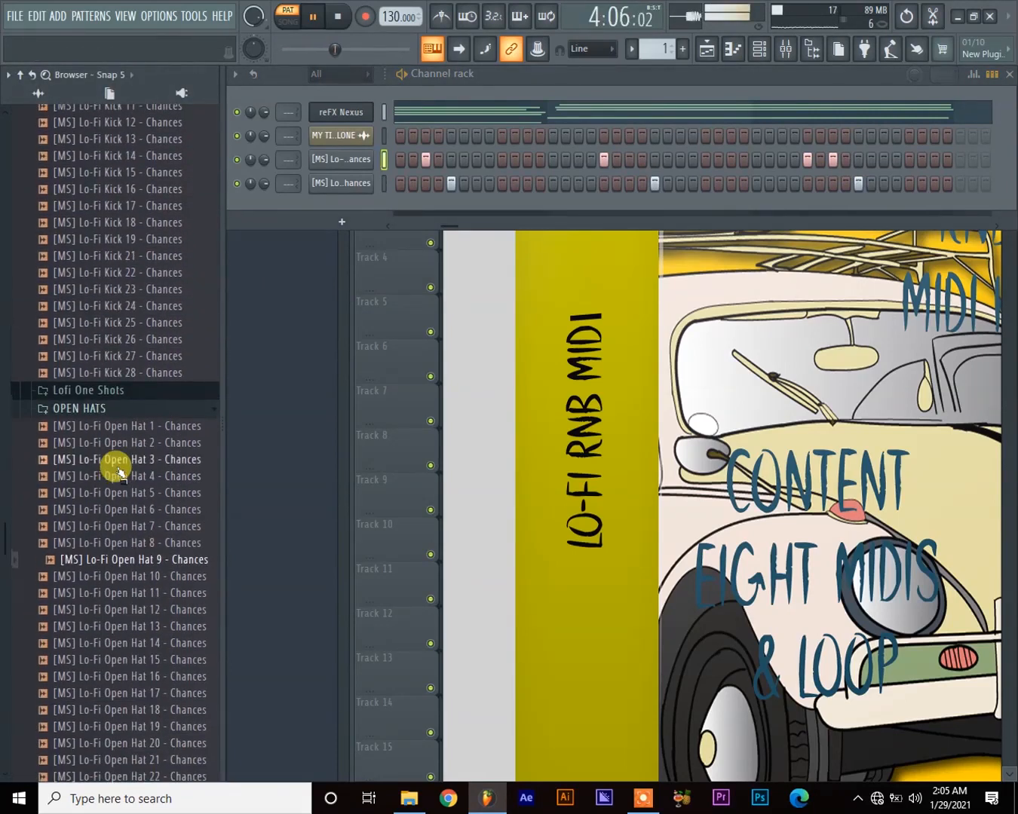
{"action": "scroll", "coordinate": [113, 467], "scroll_direction": "up", "scroll_amount": 4}
{"action": "left_click", "coordinate": [85, 266]}
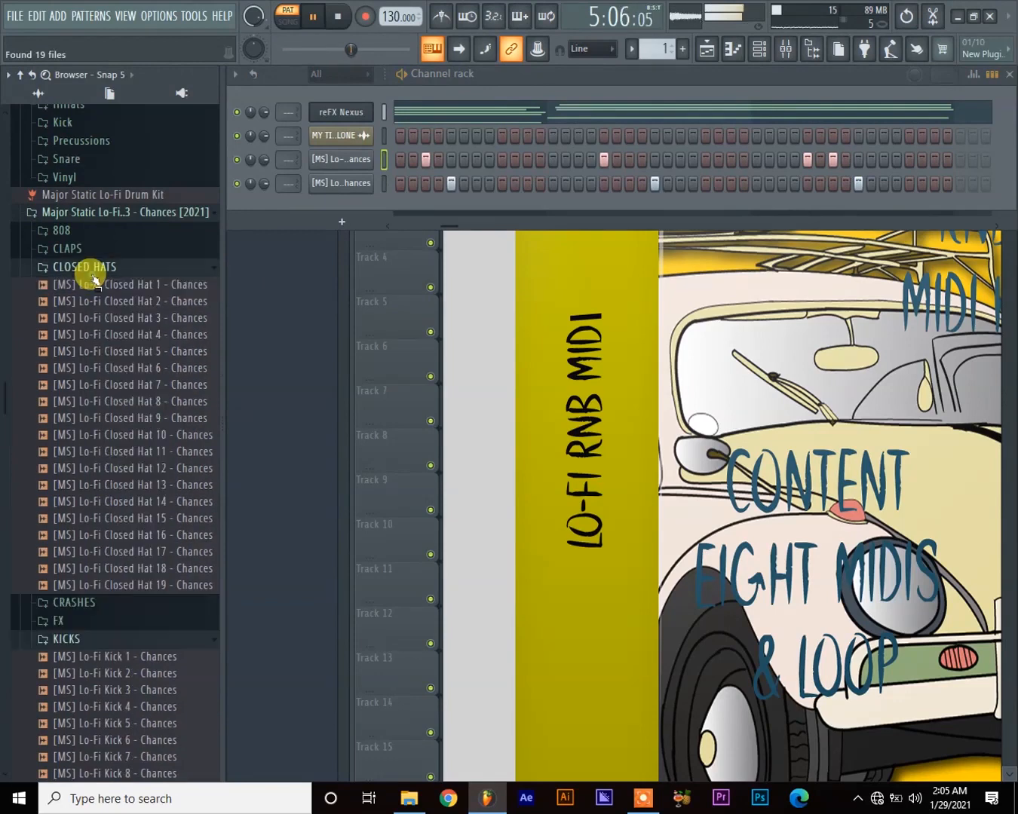
{"action": "left_click", "coordinate": [106, 335]}
{"action": "left_click", "coordinate": [108, 451]}
{"action": "left_click", "coordinate": [113, 352]}
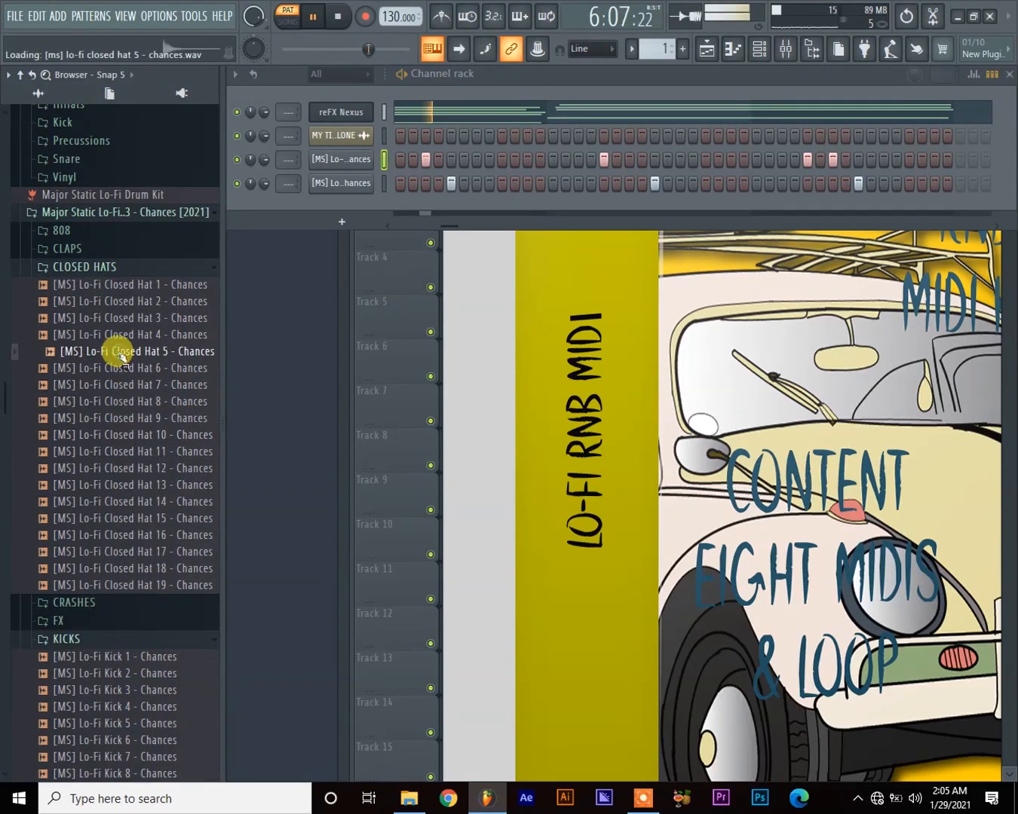
{"action": "left_click", "coordinate": [123, 335]}
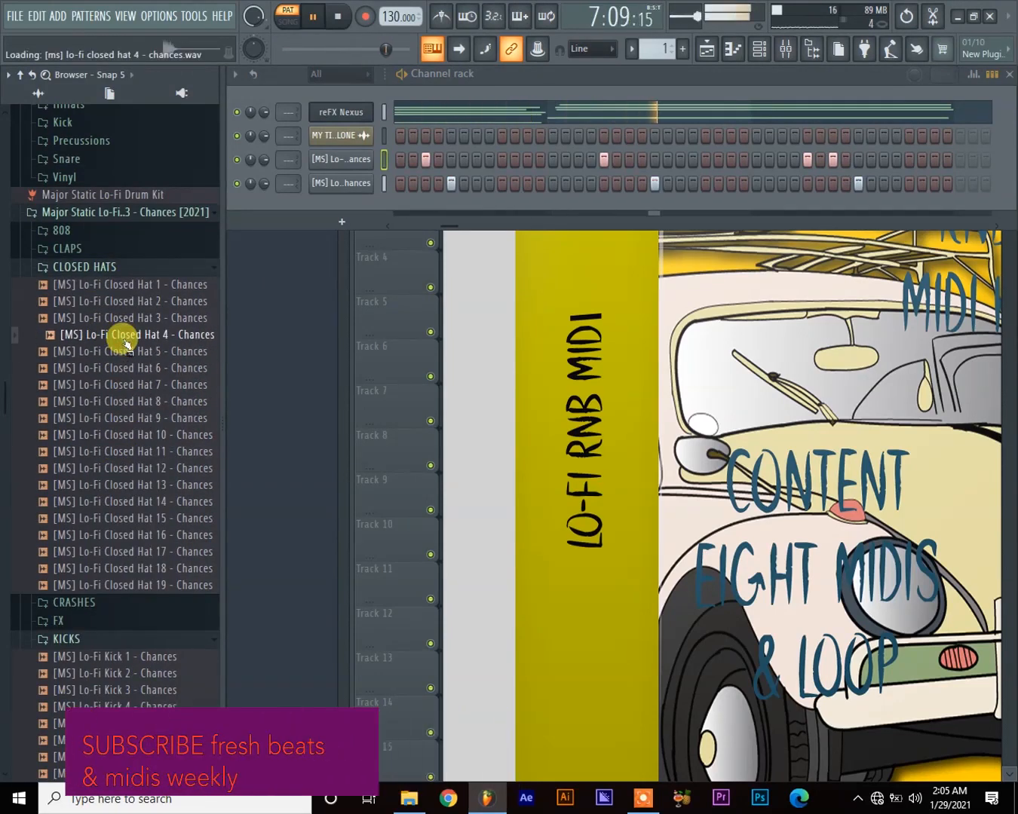
{"action": "right_click", "coordinate": [123, 335]}
{"action": "left_click", "coordinate": [219, 352]}
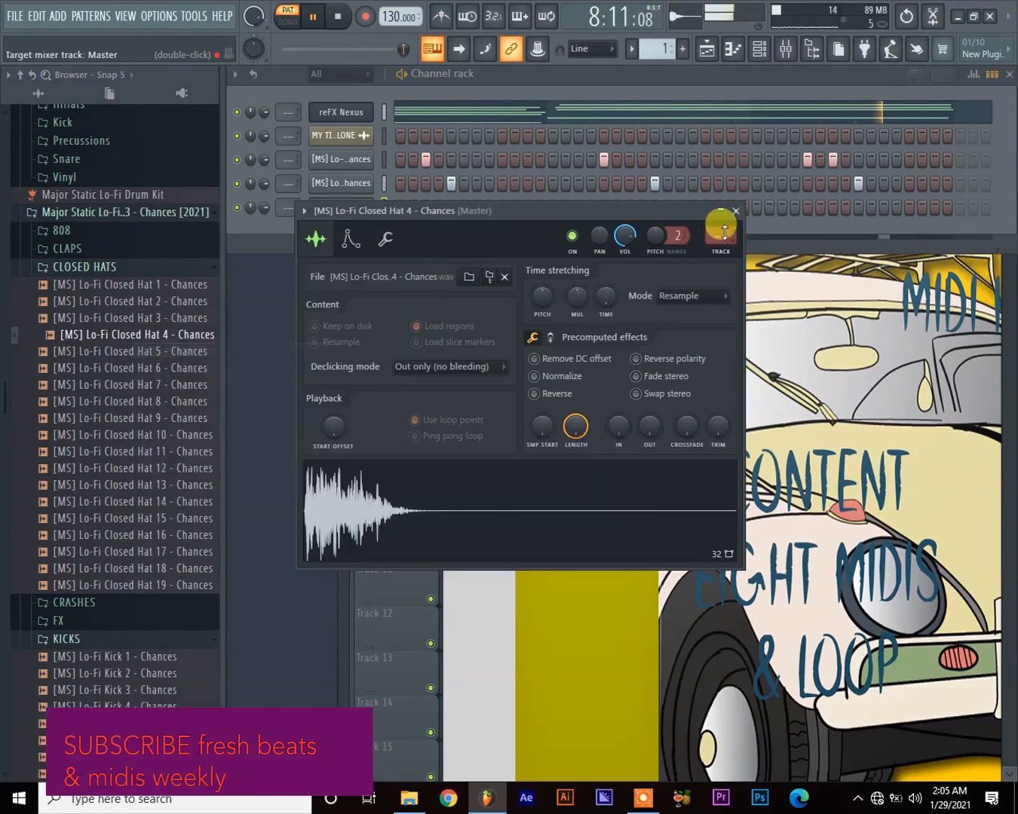
{"action": "left_click", "coordinate": [744, 209]}
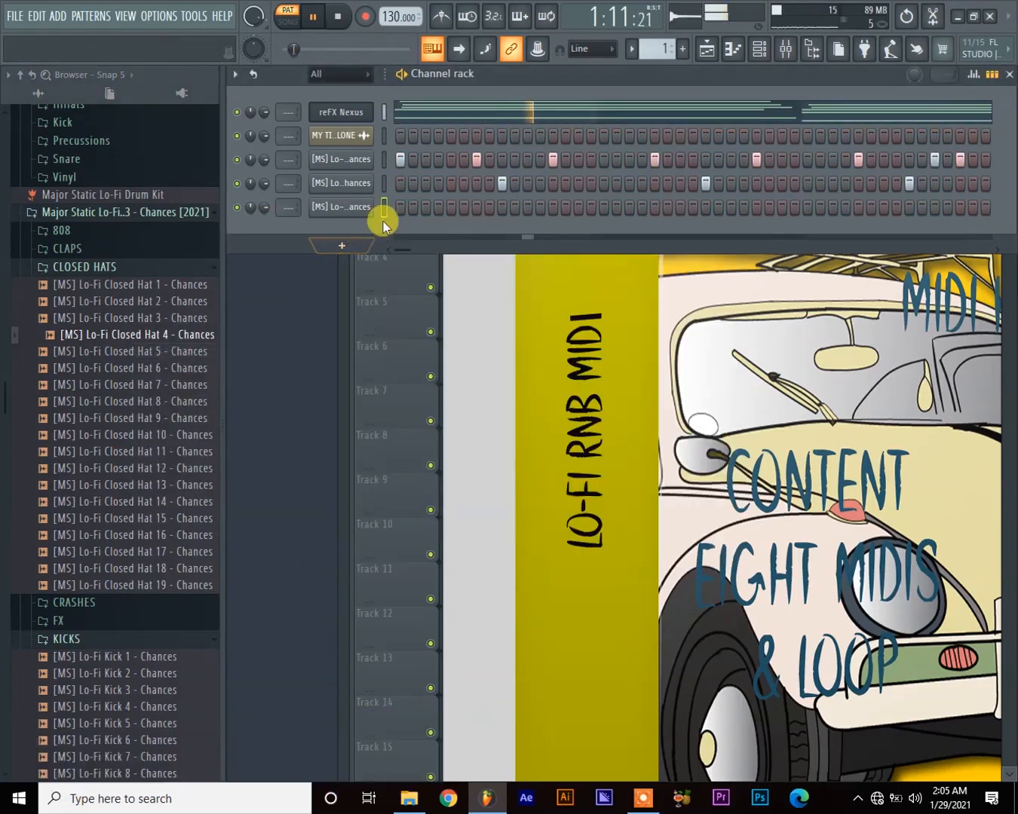
Place closed hats on every odd step of bar 1 and start playback
{"action": "left_click", "coordinate": [400, 207]}
{"action": "left_click", "coordinate": [426, 207]}
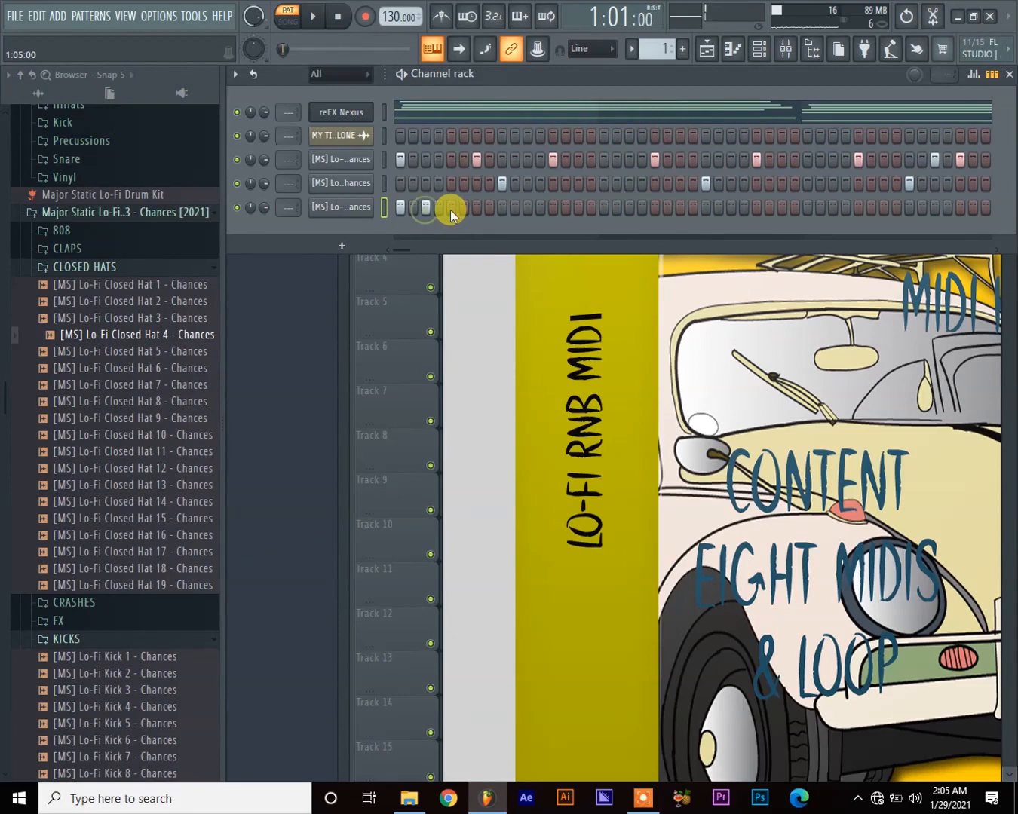
{"action": "left_click", "coordinate": [451, 208]}
{"action": "left_click", "coordinate": [476, 208]}
{"action": "left_click", "coordinate": [502, 209]}
{"action": "left_click", "coordinate": [529, 208]}
{"action": "left_click", "coordinate": [553, 209]}
{"action": "left_click", "coordinate": [579, 208]}
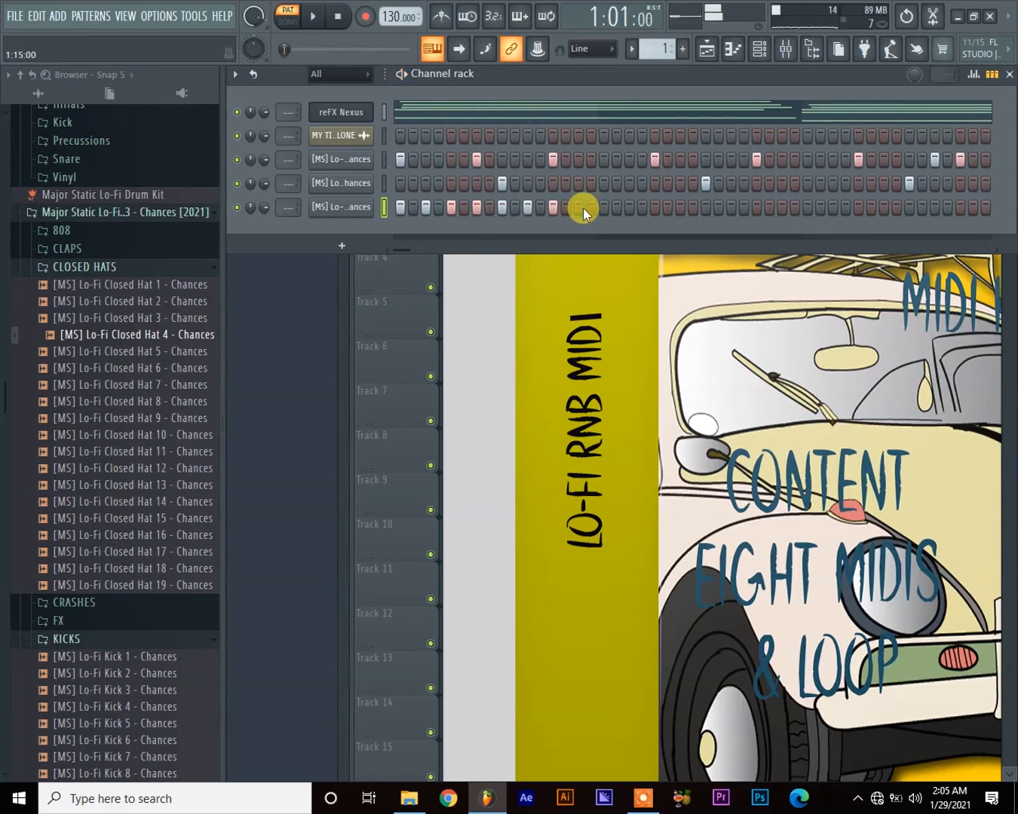
{"action": "key", "text": "space"}
Add closed hats on steps 1 to 13 and step 15 of bar 2, and on every odd step of bar 3
{"action": "left_click_drag", "start_coordinate": [604, 211], "coordinate": [809, 206]}
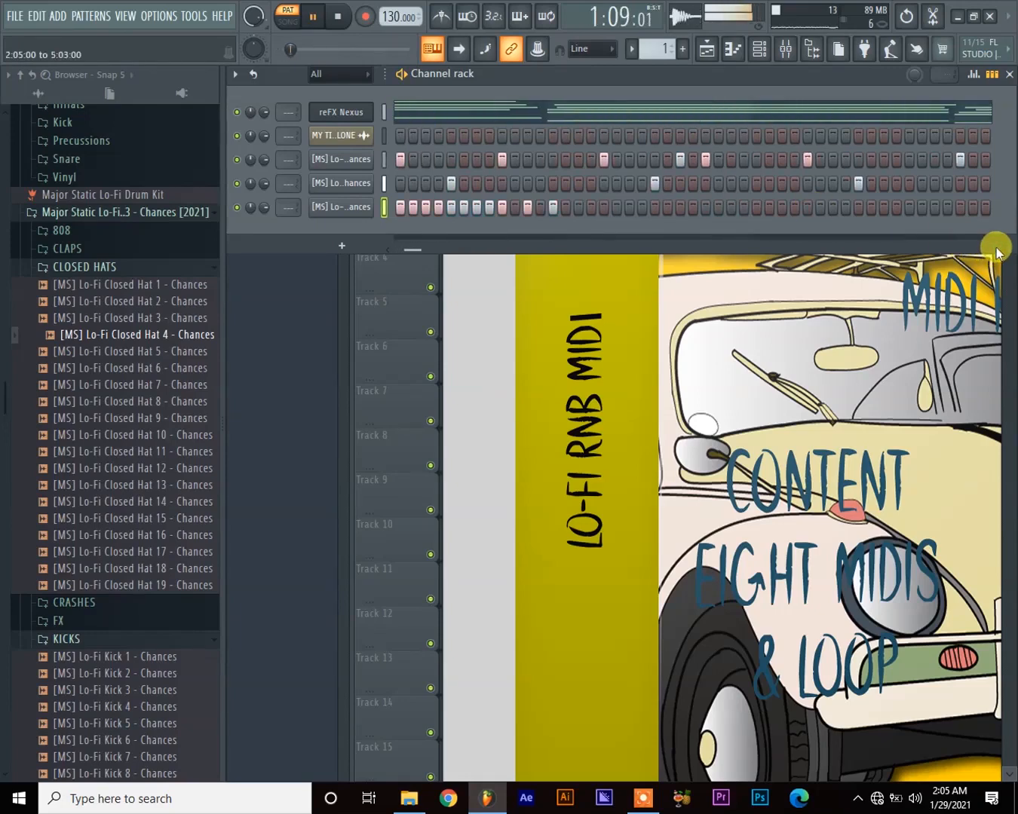
{"action": "left_click", "coordinate": [577, 212]}
{"action": "left_click", "coordinate": [607, 210]}
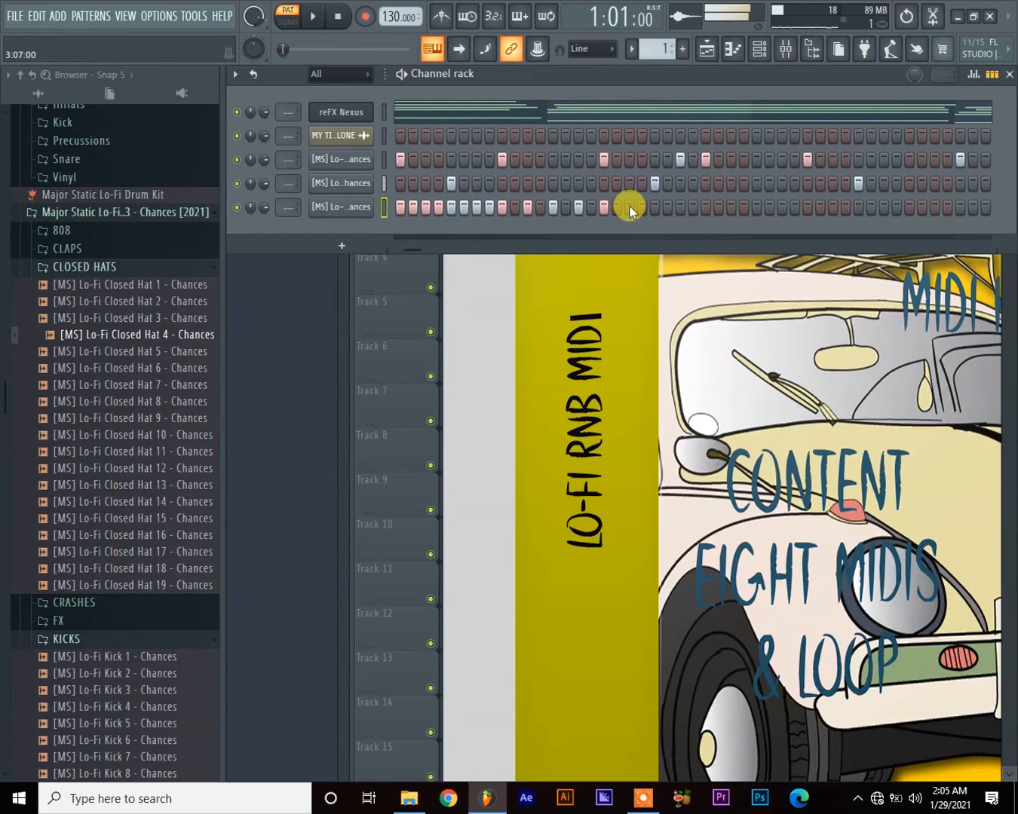
{"action": "left_click", "coordinate": [654, 208]}
{"action": "left_click", "coordinate": [680, 210]}
{"action": "left_click", "coordinate": [706, 210]}
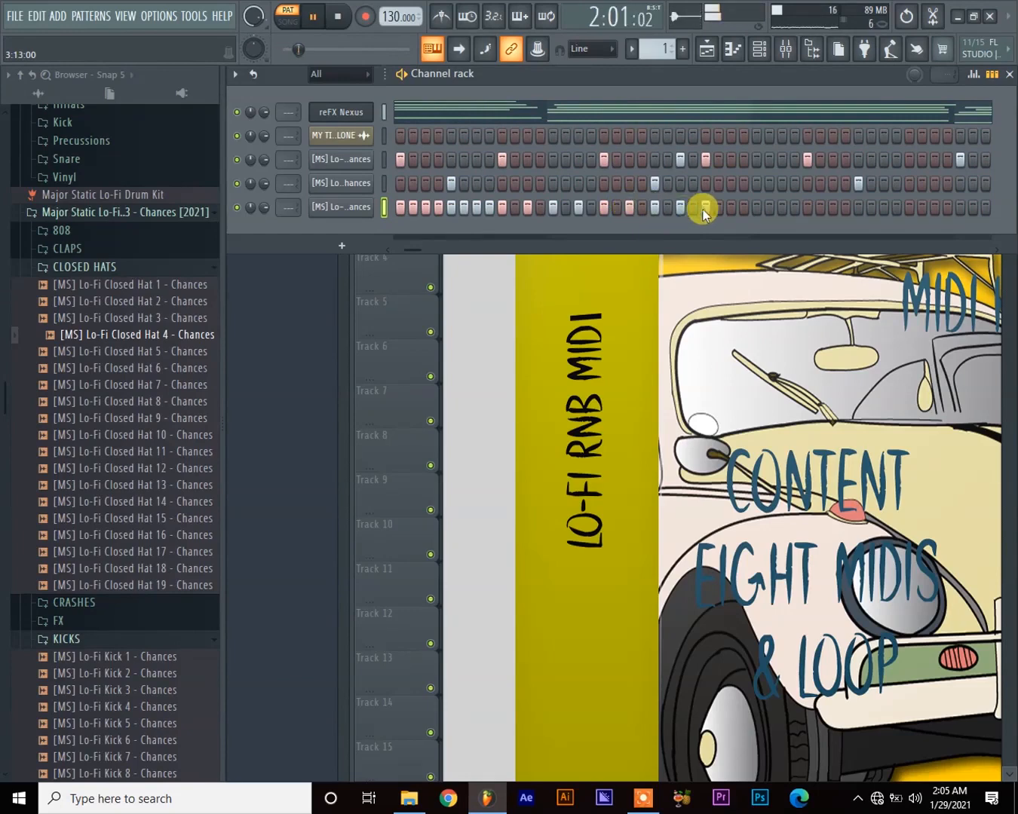
{"action": "left_click", "coordinate": [732, 210]}
Place closed hats on steps 1, 3, 5, 7 and 9 of bar 4
{"action": "left_click", "coordinate": [758, 210]}
{"action": "left_click", "coordinate": [782, 211]}
{"action": "left_click", "coordinate": [808, 210]}
{"action": "left_click", "coordinate": [833, 208]}
{"action": "left_click", "coordinate": [858, 210]}
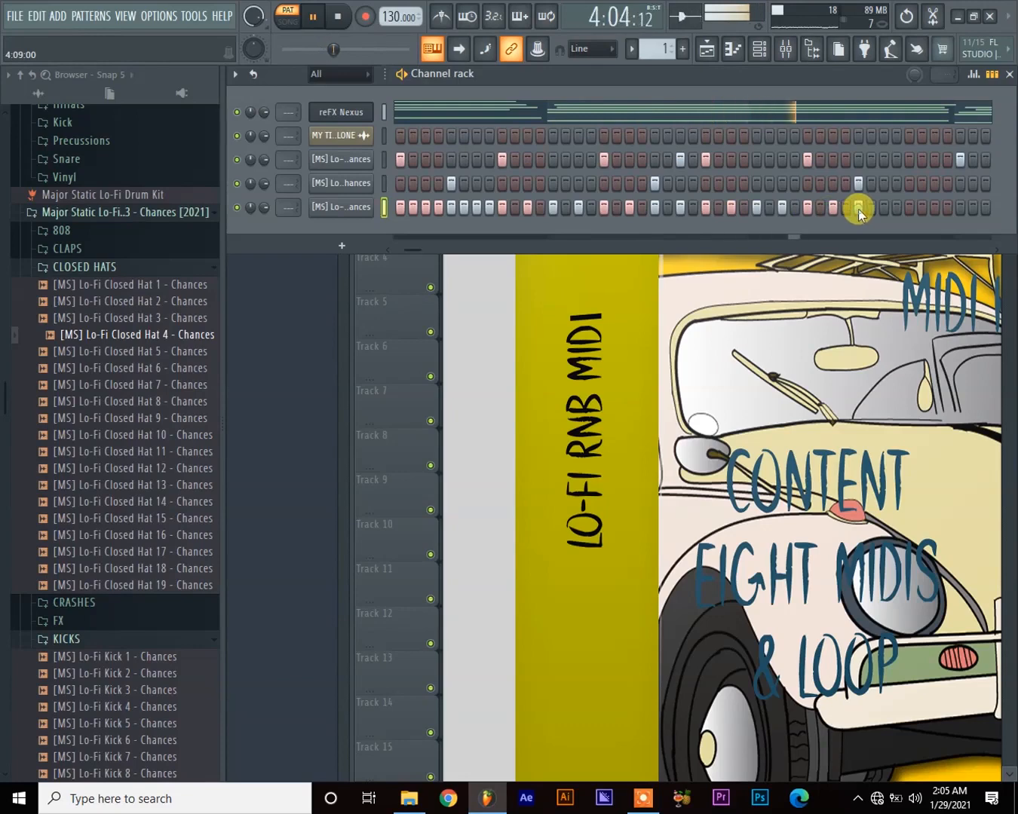
Add closed hats on bar 4 step 11, continuously from bar 4 step 13 to bar 5 step 8, and on bar 5 steps 9, 11, 13 and 15
{"action": "left_click", "coordinate": [998, 251]}
{"action": "left_click", "coordinate": [997, 250]}
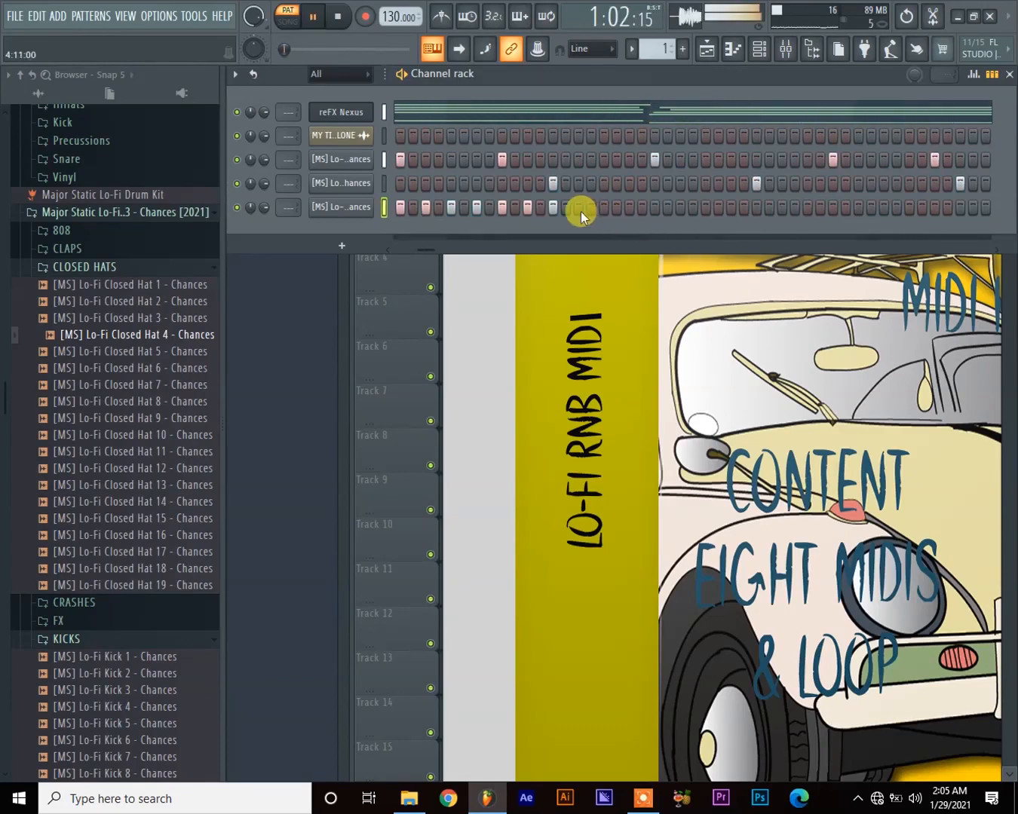
{"action": "left_click_drag", "start_coordinate": [601, 214], "coordinate": [681, 218]}
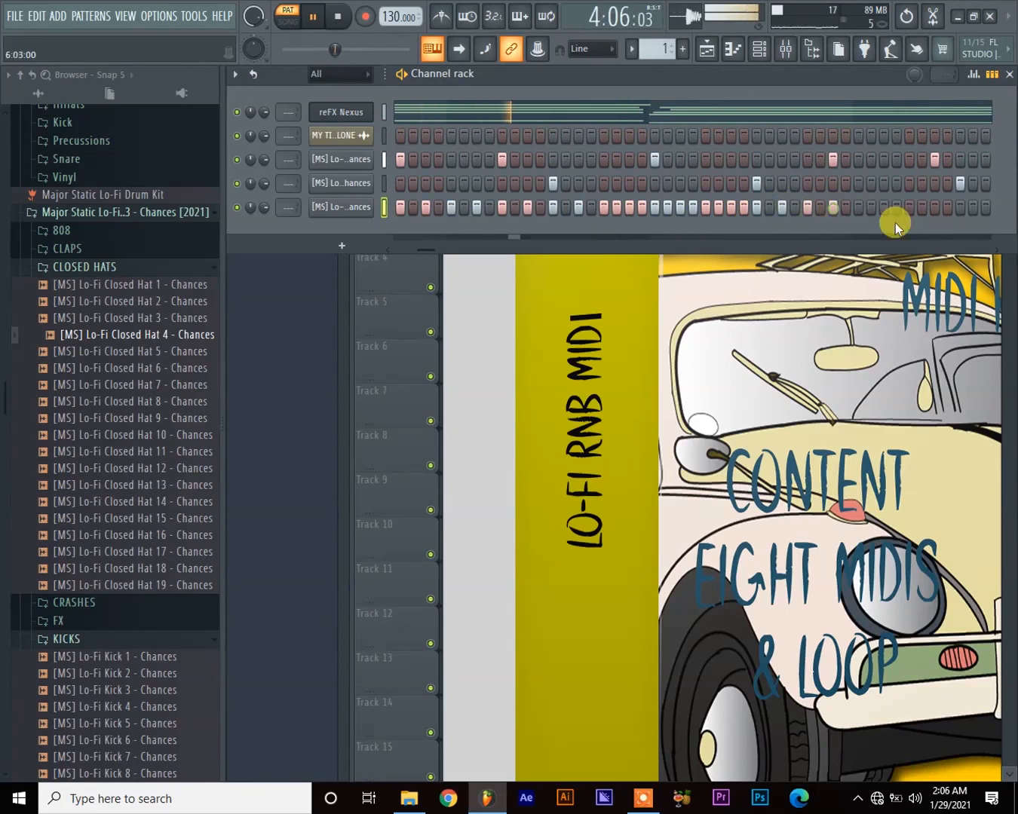
Place closed hats on steps 1, 3, 5, 9 and 13 of bar 6
{"action": "left_click", "coordinate": [996, 251]}
{"action": "left_click", "coordinate": [659, 211]}
{"action": "left_click", "coordinate": [680, 209]}
{"action": "left_click", "coordinate": [703, 209]}
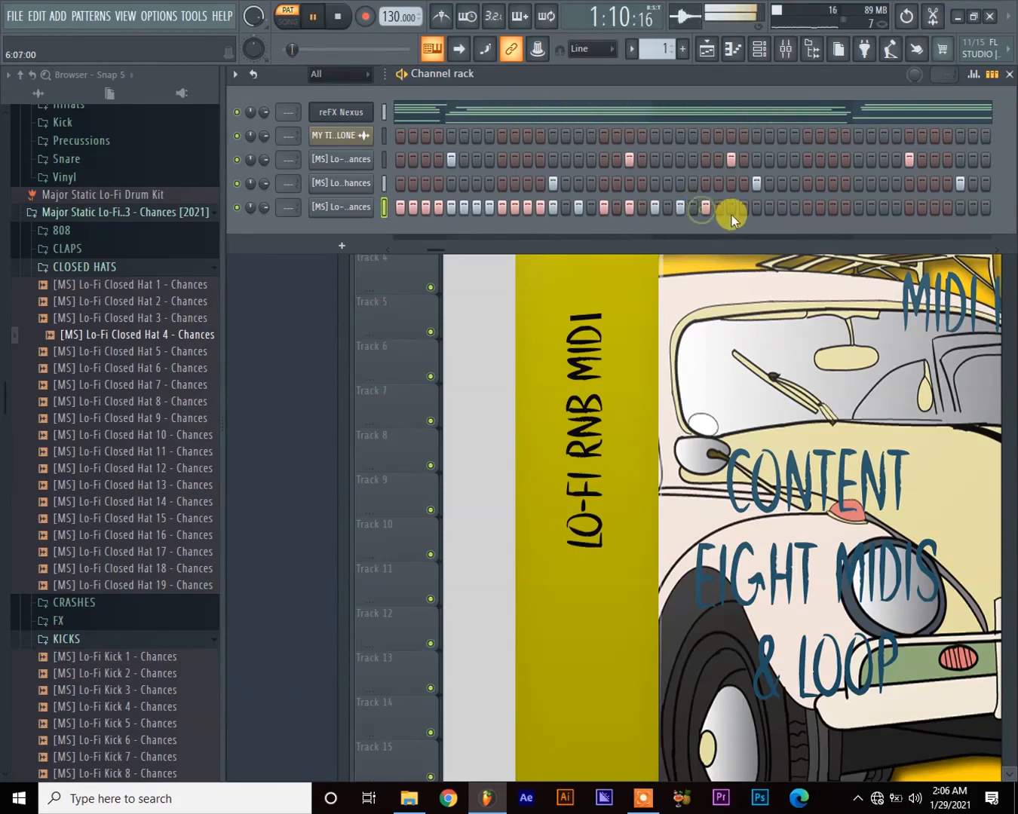
{"action": "left_click", "coordinate": [756, 208]}
{"action": "left_click", "coordinate": [807, 208]}
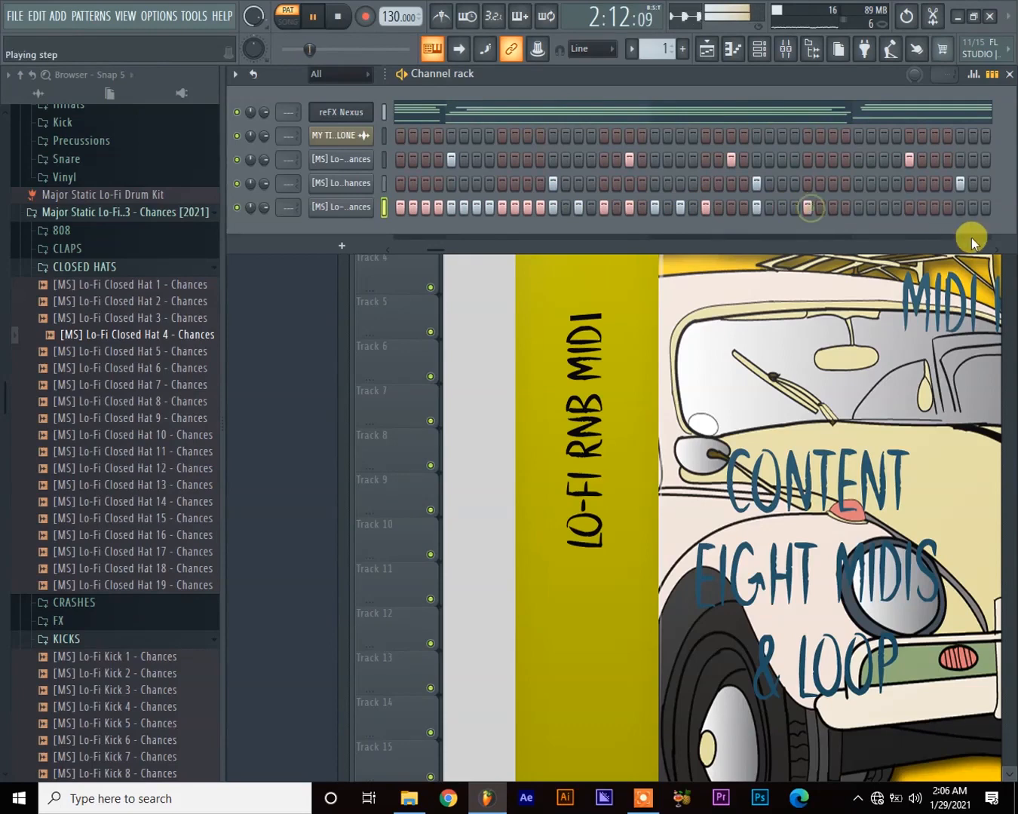
Add closed hats on steps 1, 3 and 5 of bar 7, and on every step from 7 to 15
{"action": "left_click", "coordinate": [993, 249]}
{"action": "left_click", "coordinate": [992, 248]}
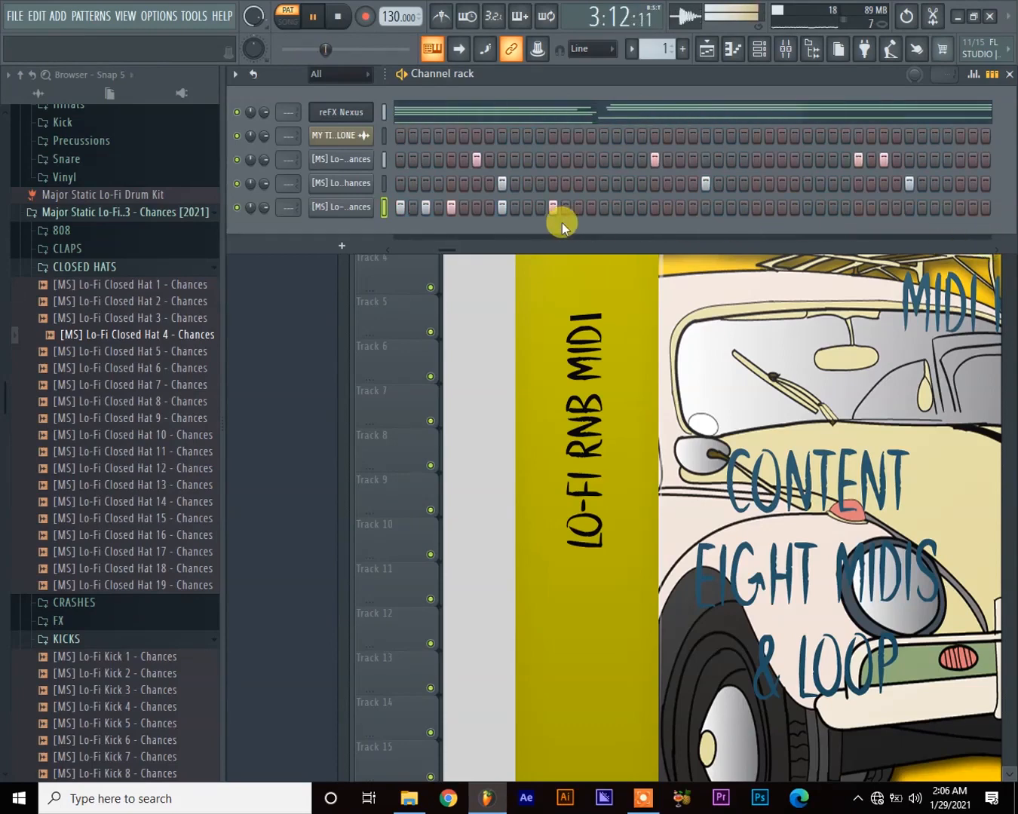
{"action": "left_click", "coordinate": [603, 207]}
{"action": "left_click", "coordinate": [630, 208]}
{"action": "left_click", "coordinate": [654, 208]}
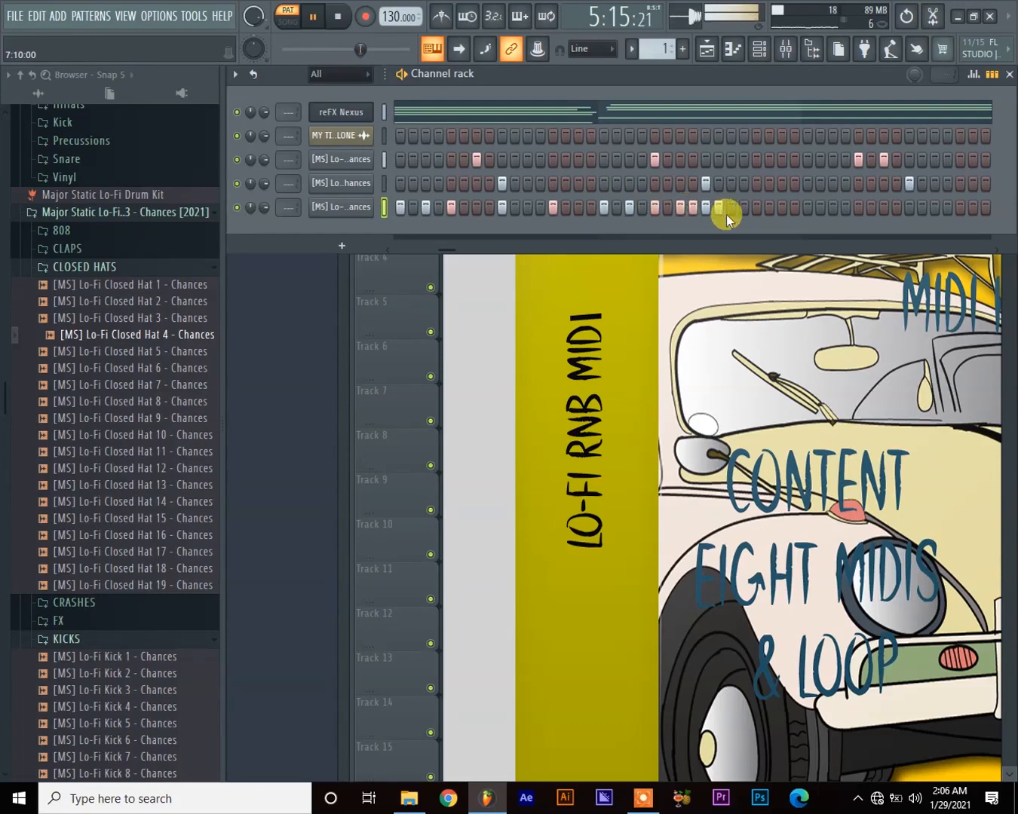
{"action": "left_click_drag", "start_coordinate": [726, 214], "coordinate": [777, 215]}
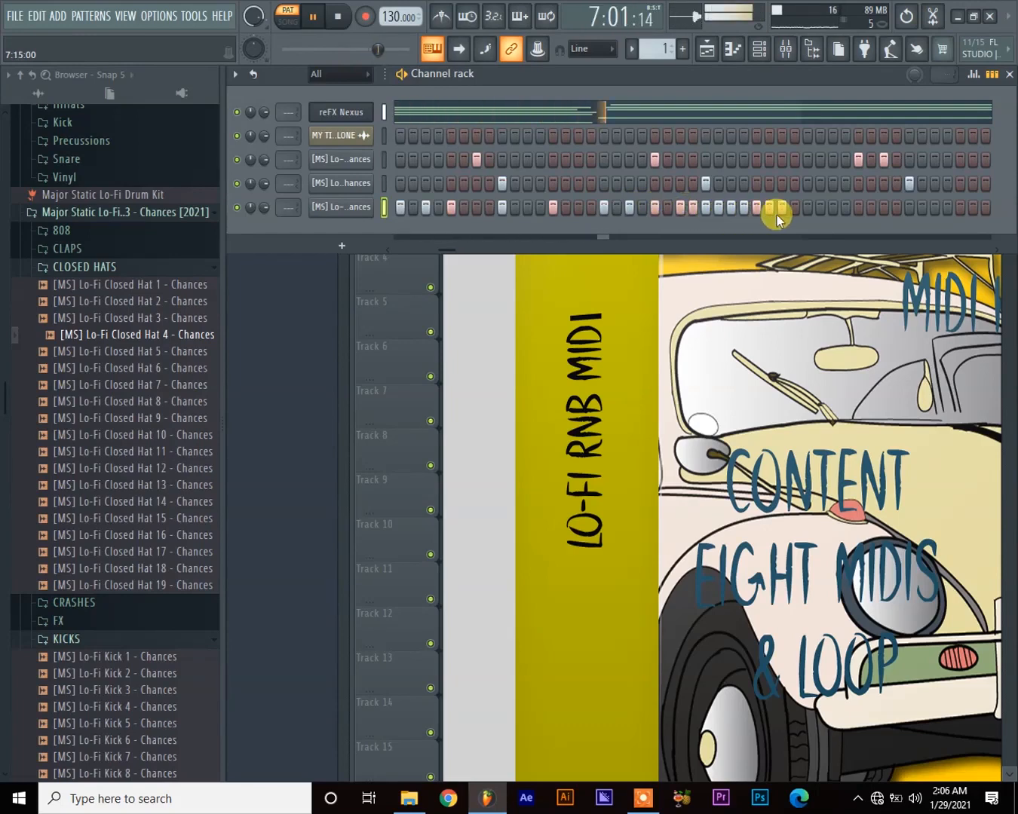
Place closed hats on every odd step of bar 8, removing the misplaced hat on step 2, and stop playback
{"action": "left_click", "coordinate": [821, 207]}
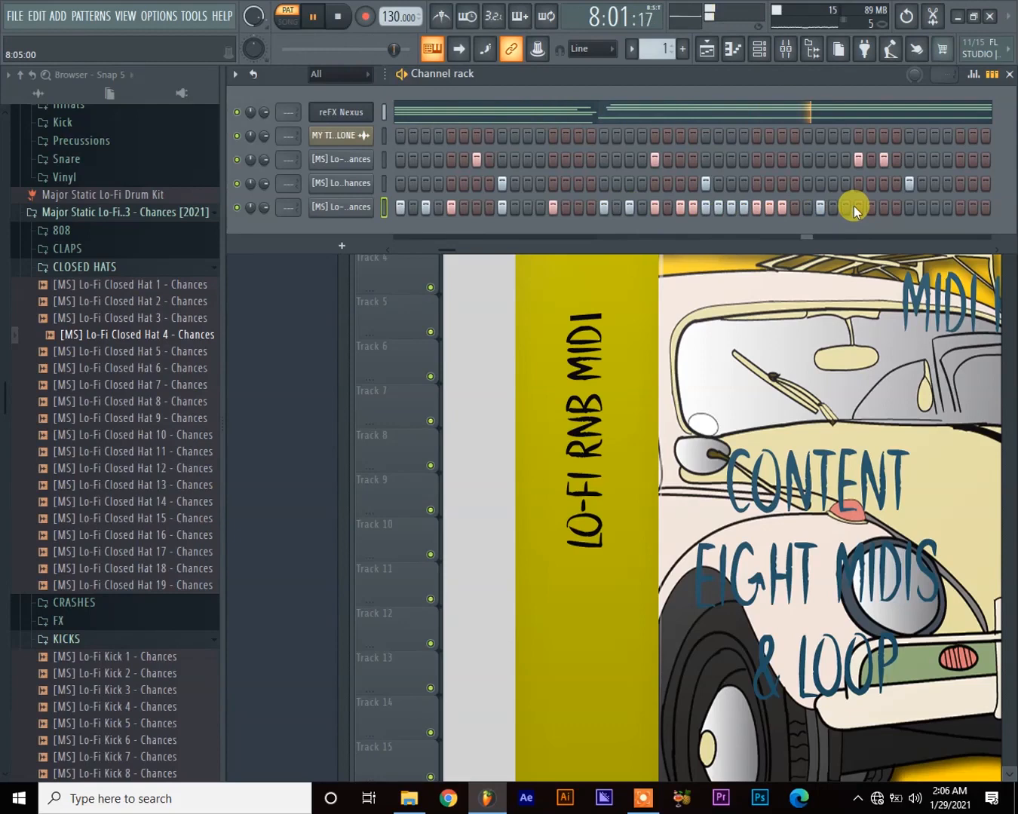
{"action": "right_click", "coordinate": [820, 208]}
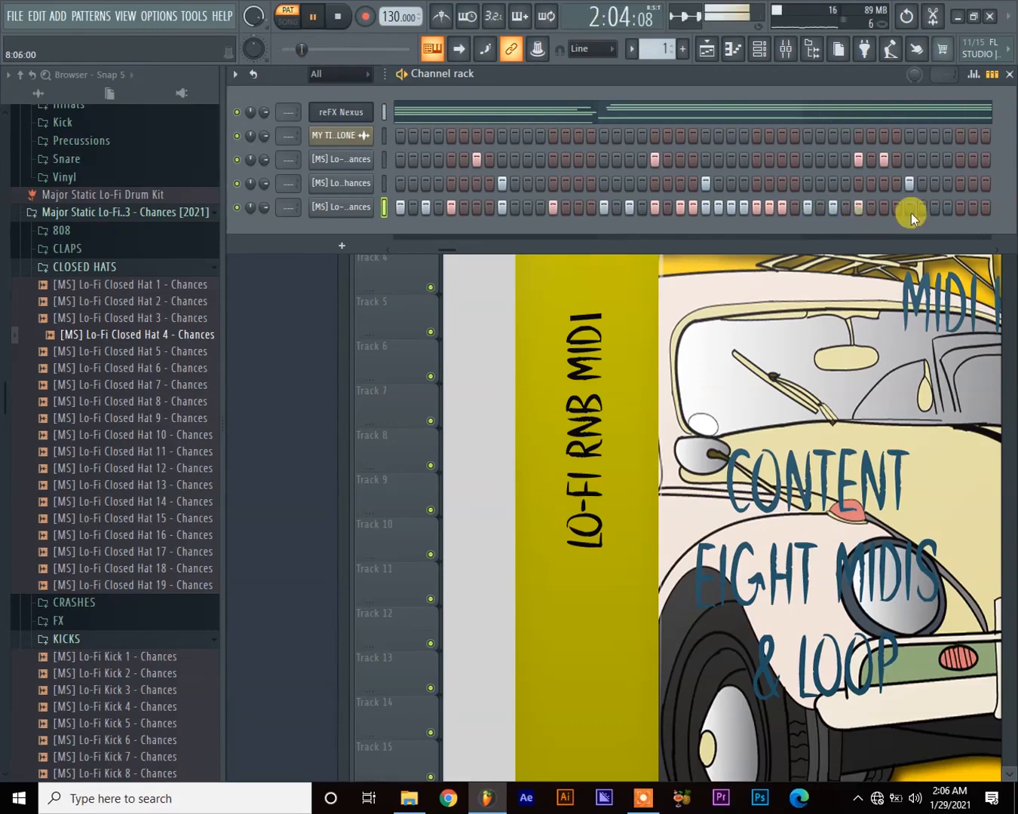
{"action": "left_click", "coordinate": [996, 250]}
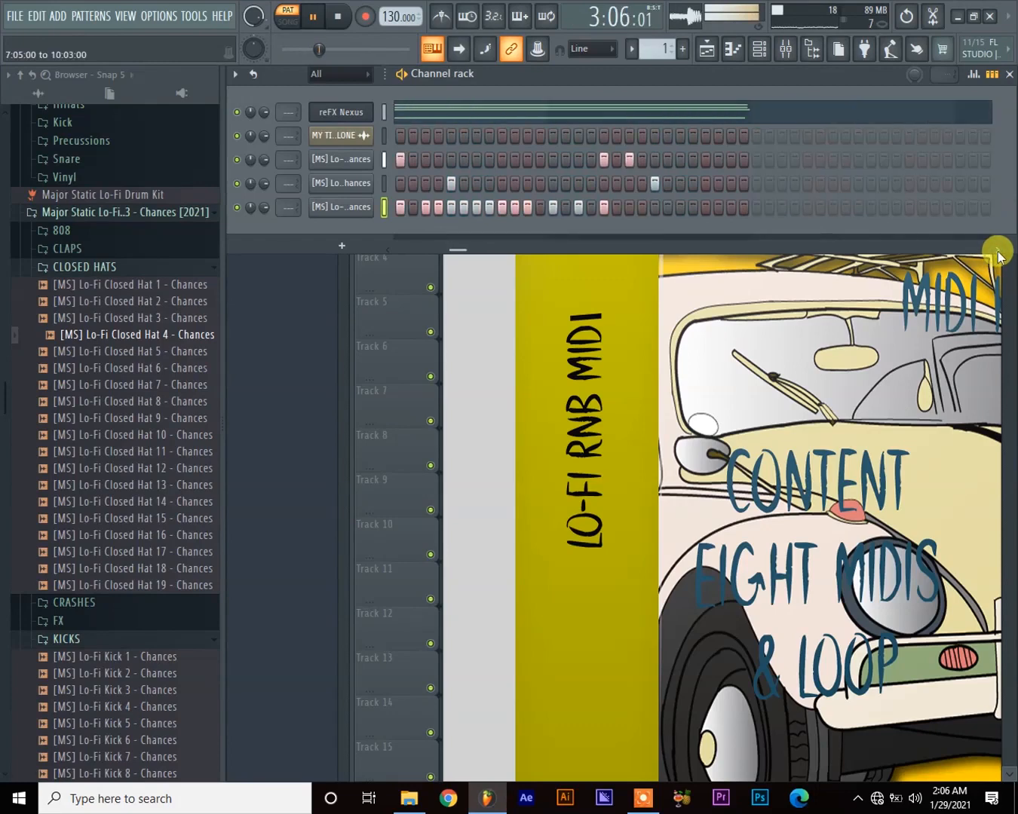
{"action": "left_click", "coordinate": [680, 208]}
{"action": "left_click", "coordinate": [705, 208]}
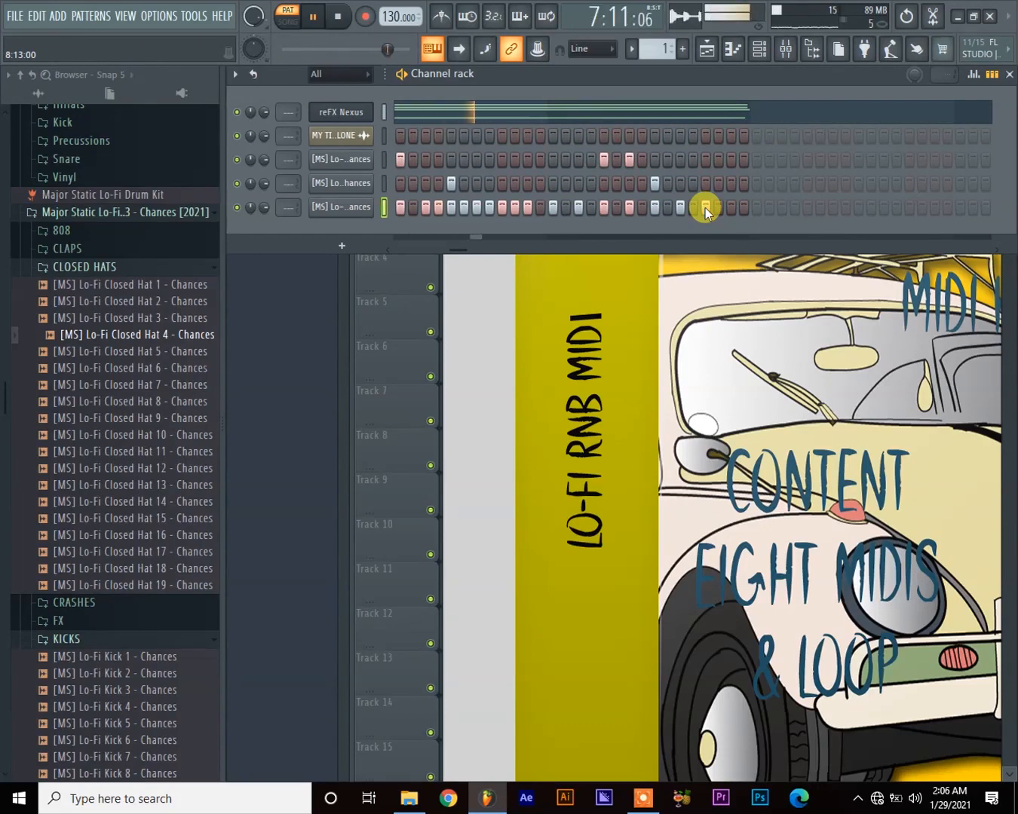
{"action": "left_click", "coordinate": [734, 209]}
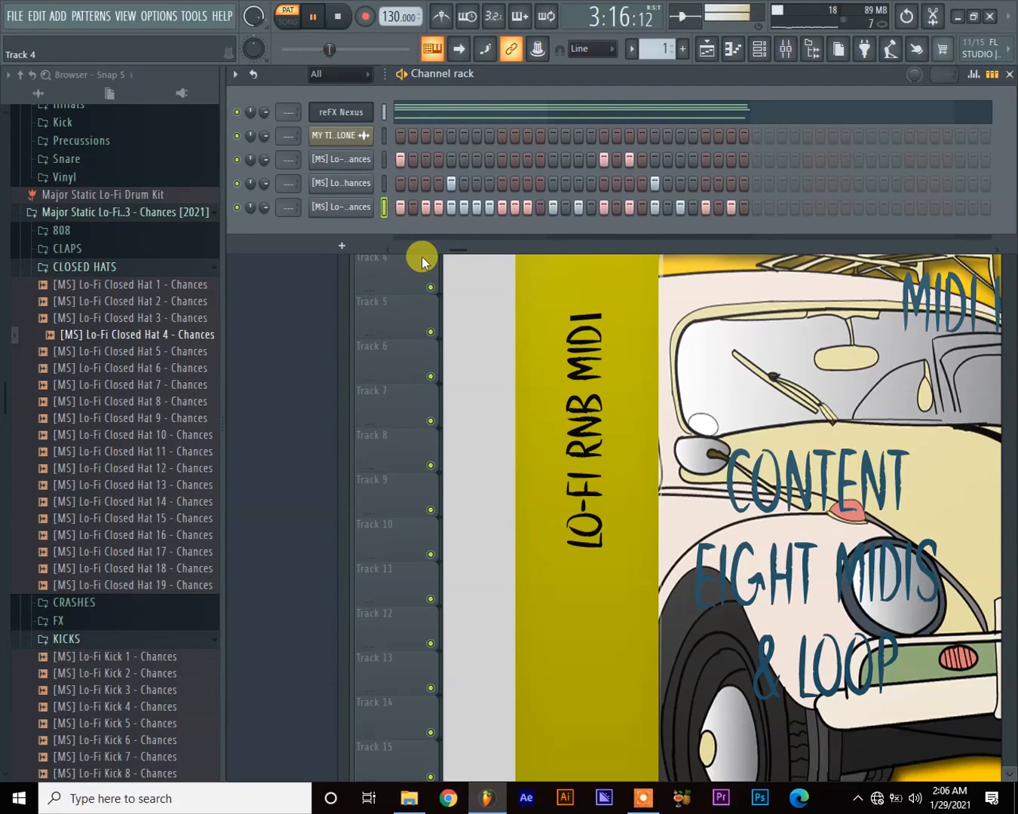
{"action": "key", "text": "space"}
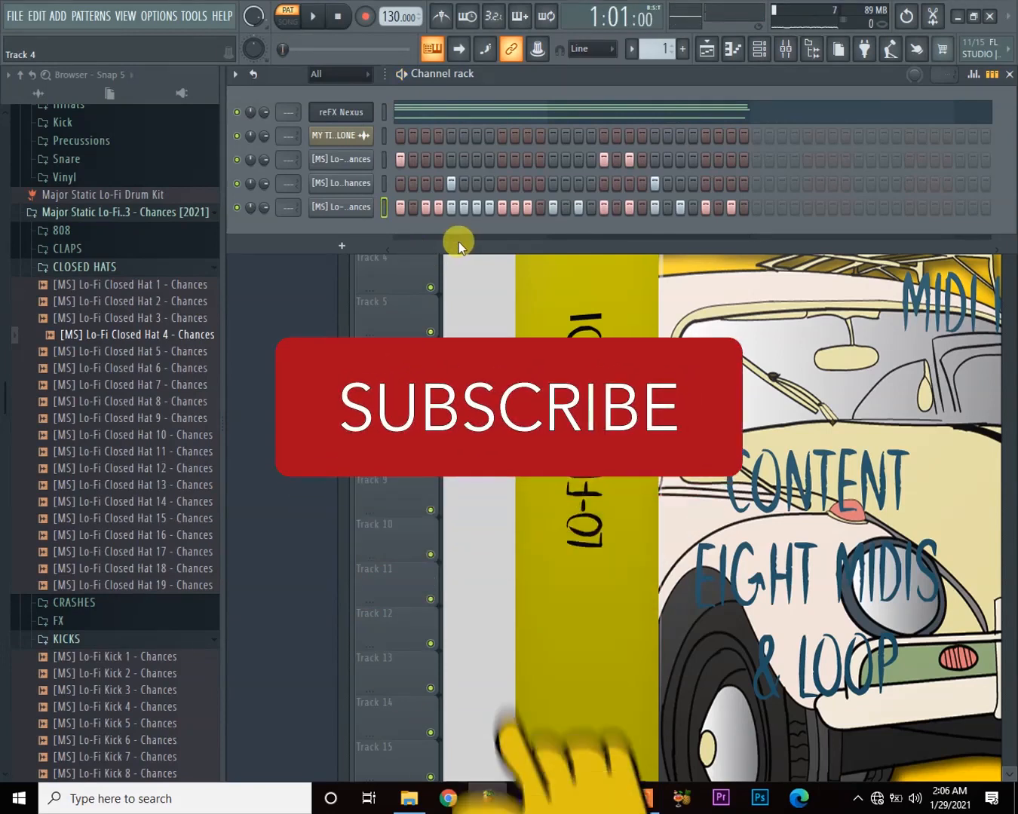
{"action": "left_click_drag", "start_coordinate": [453, 250], "coordinate": [392, 251]}
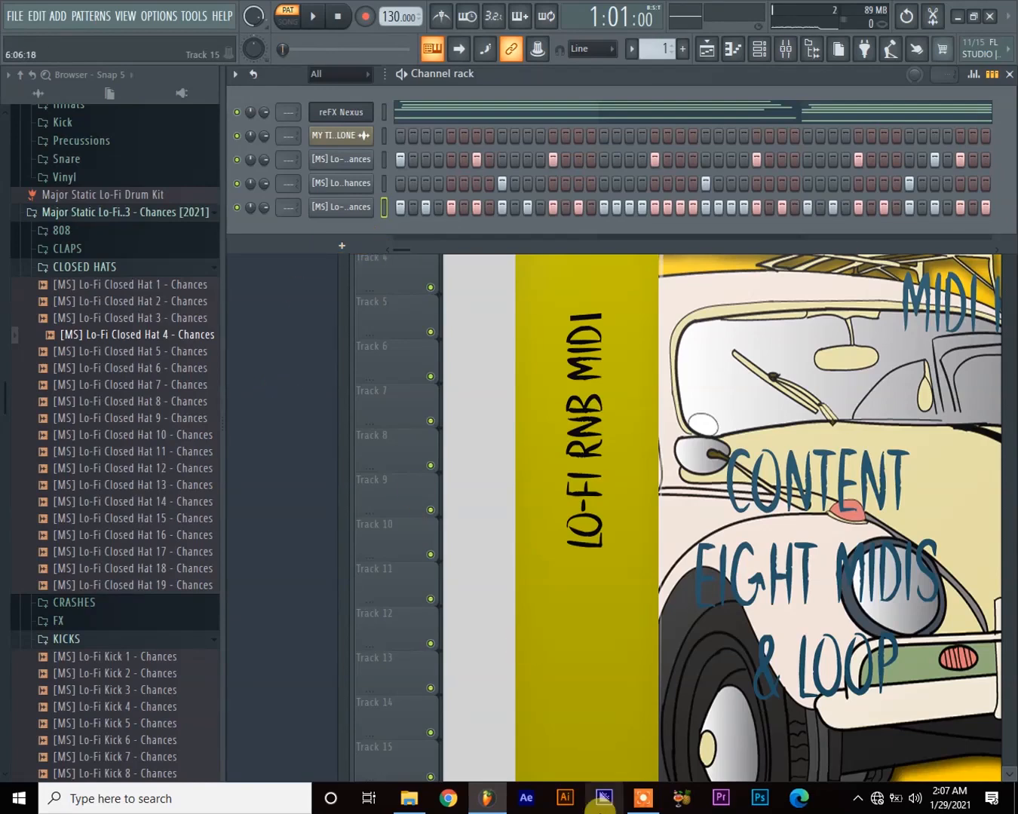
{"action": "left_click", "coordinate": [650, 793]}
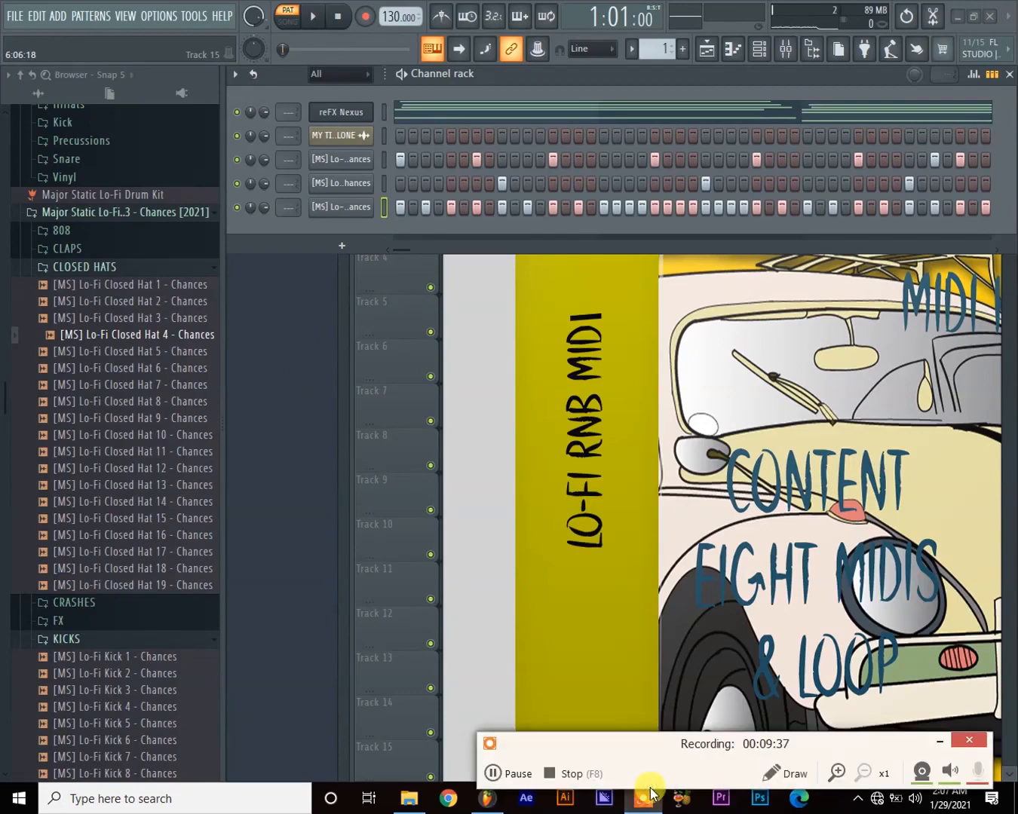
{"action": "left_click", "coordinate": [588, 777]}
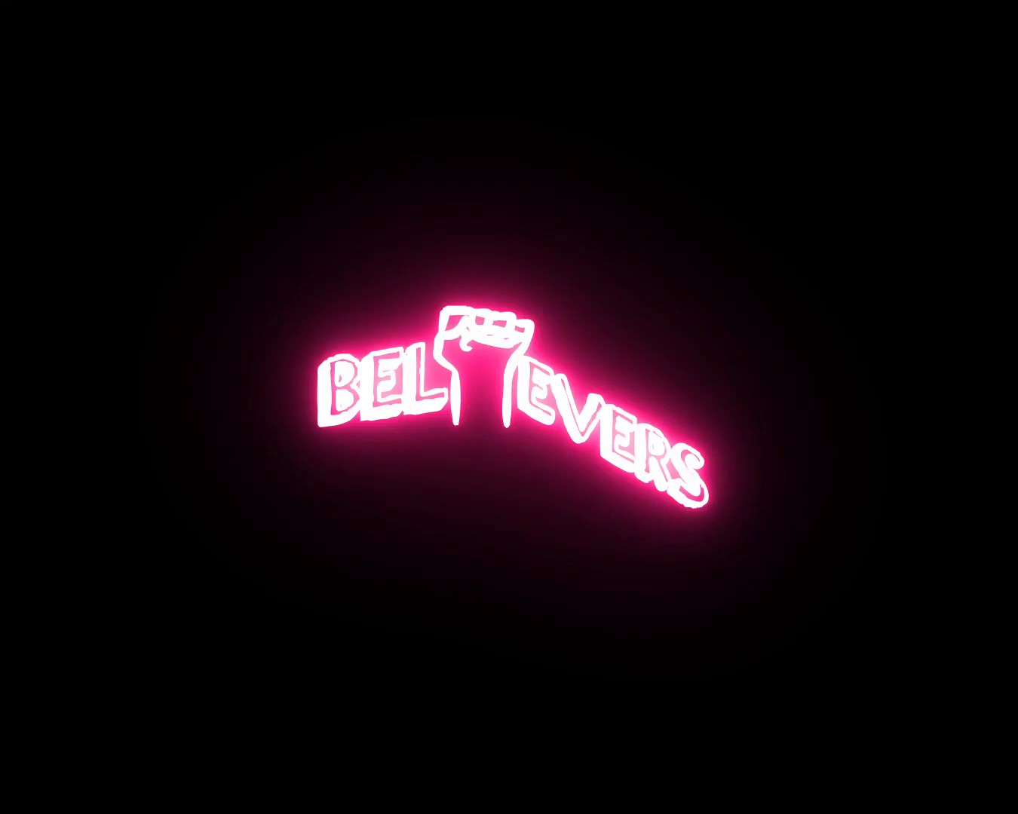